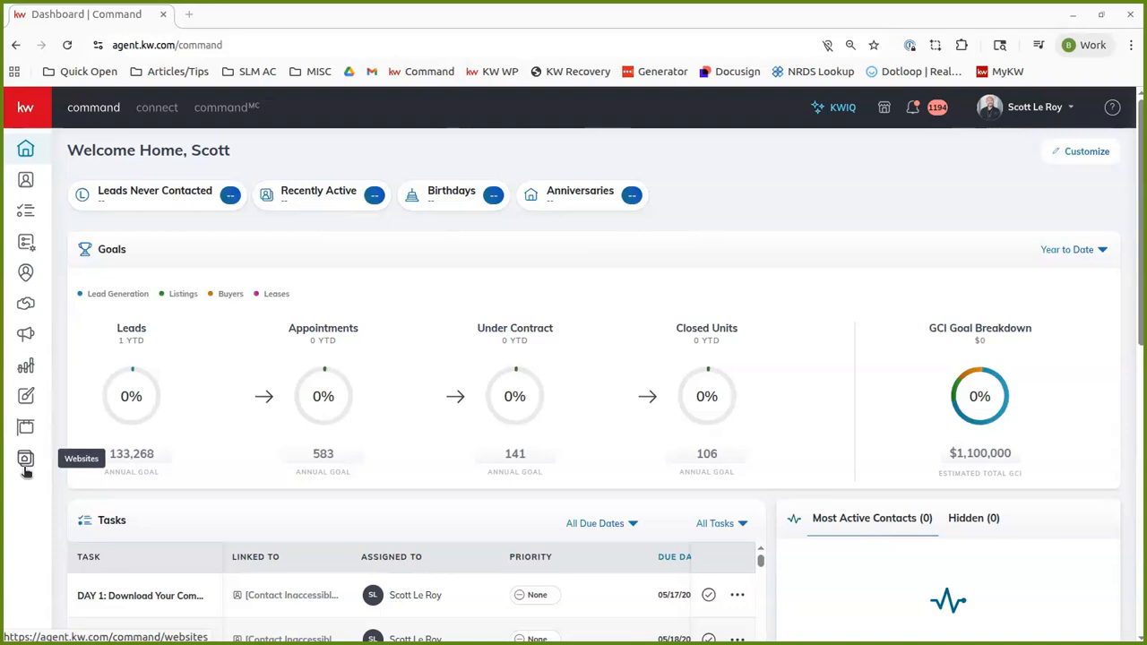
# - Open the Websites section and manage the agent website in the site builder
pyautogui.click(25, 469)
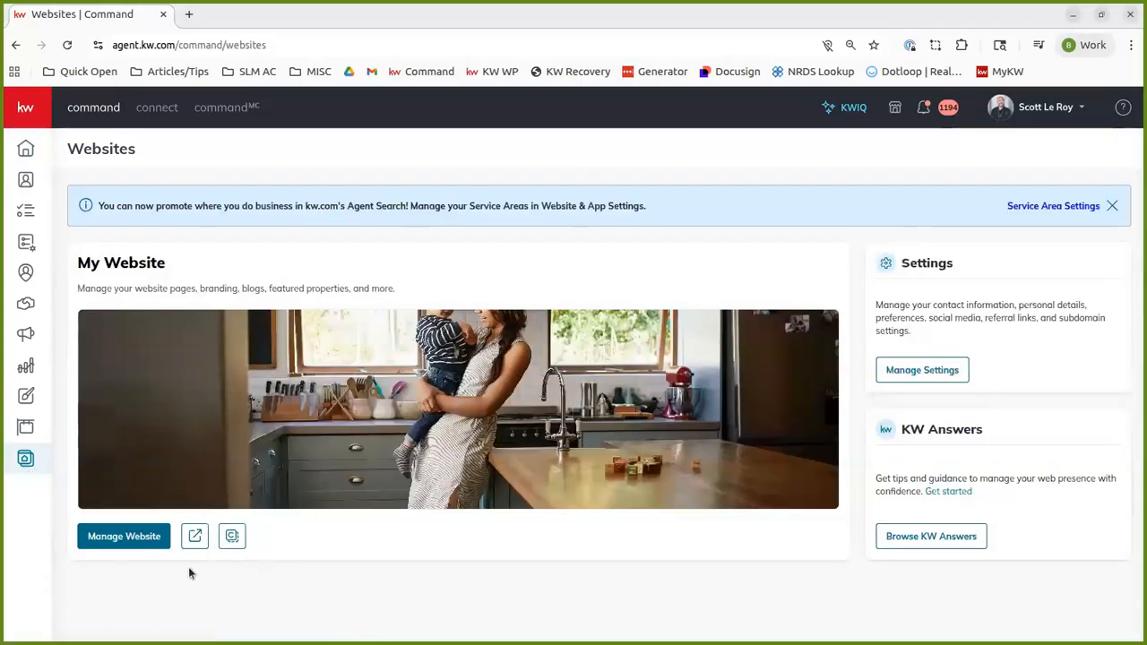
pyautogui.click(117, 540)
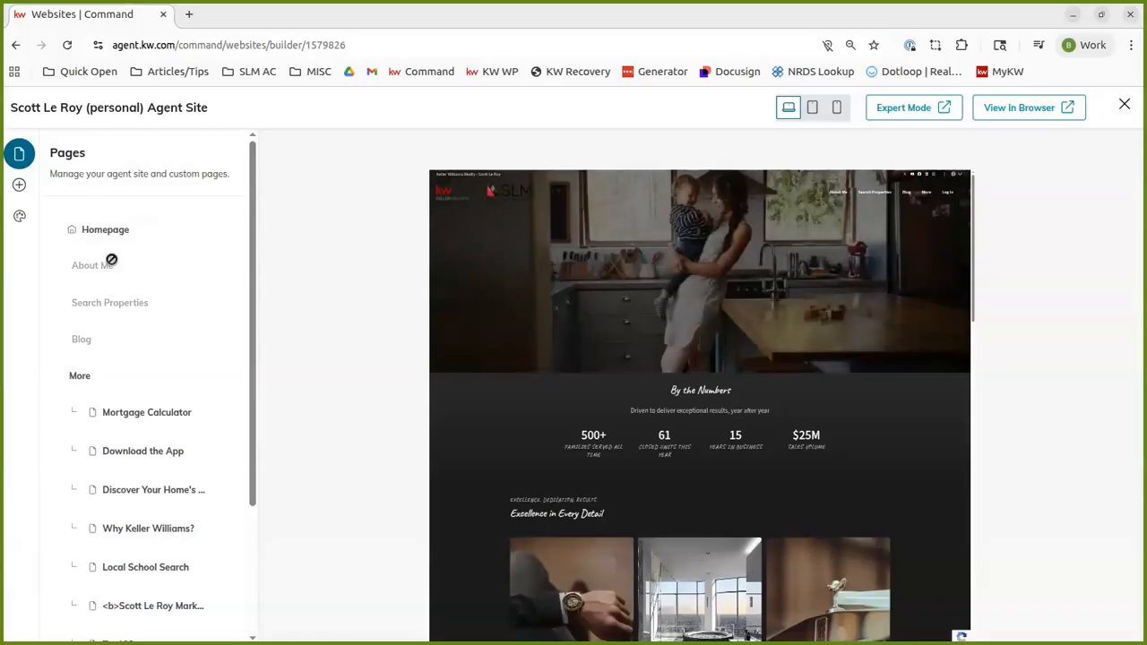
# - Create a new site page from the Mortgage Calculator template
pyautogui.scroll(-2, 148, 430)
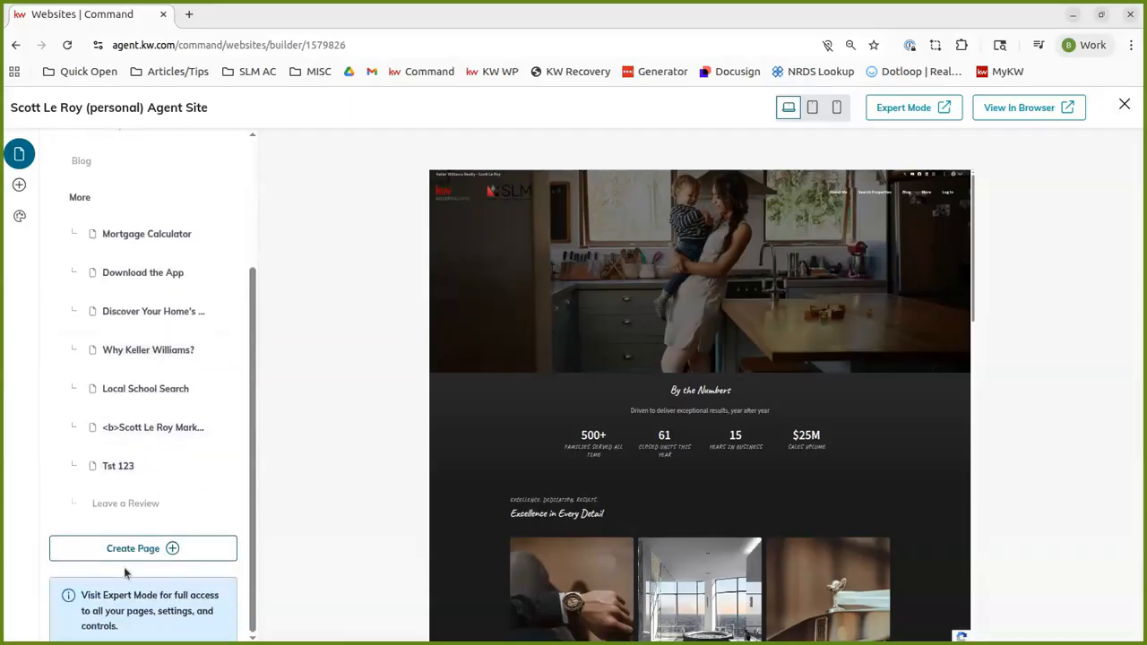
pyautogui.click(132, 549)
pyautogui.moveTo(679, 343)
pyautogui.scroll(-3, 680, 343)
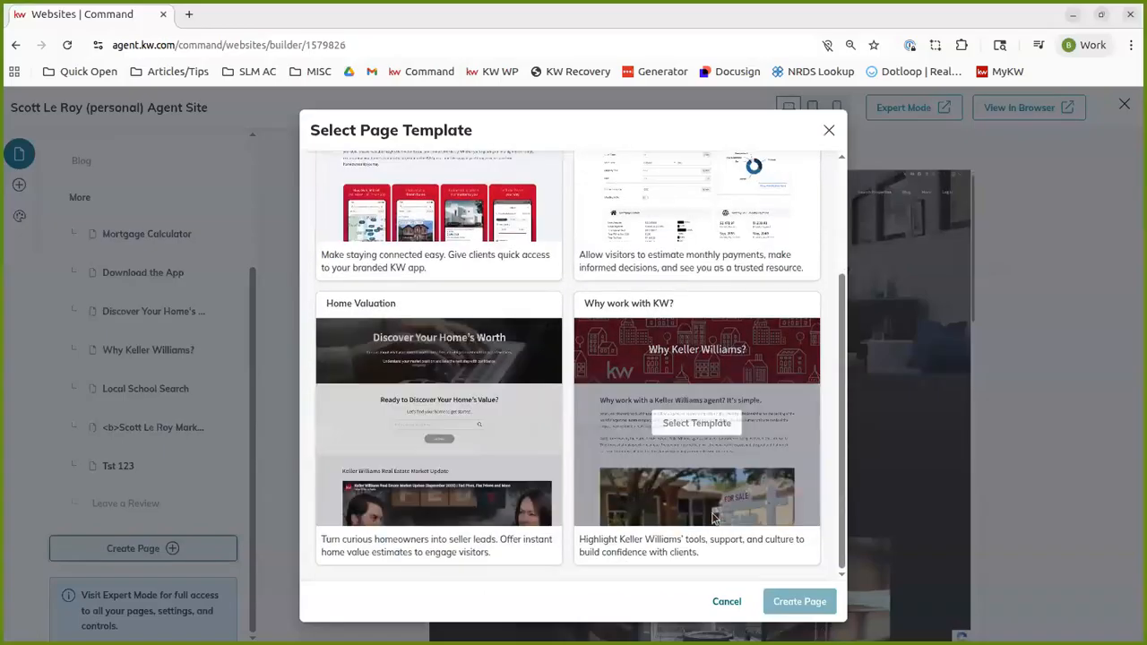
pyautogui.scroll(3, 612, 276)
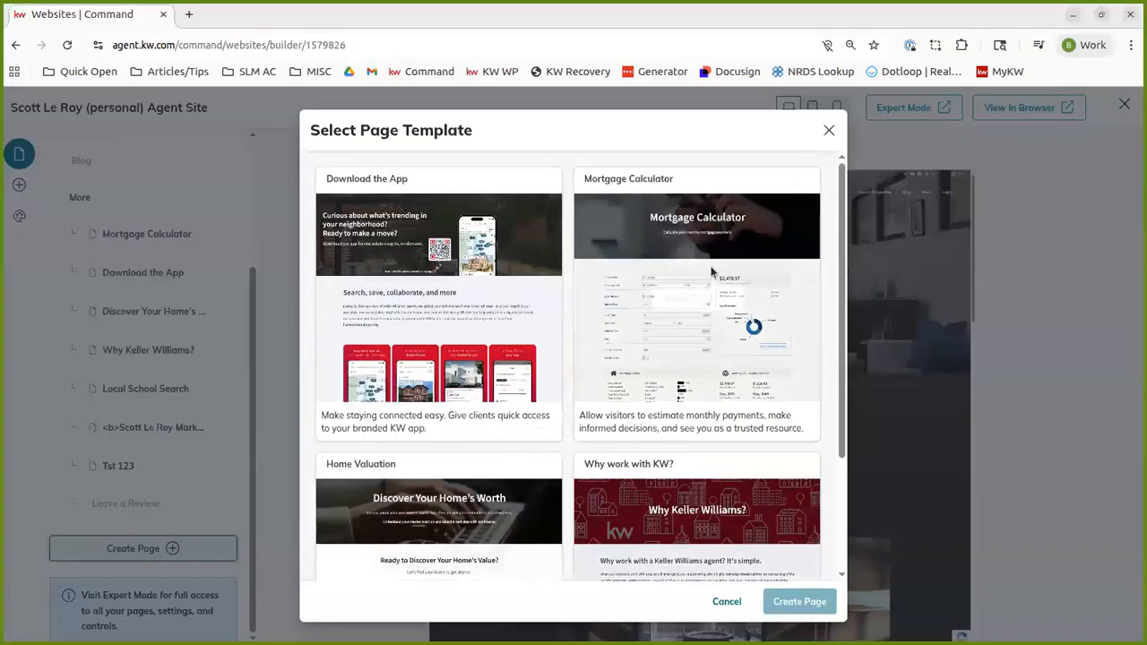
pyautogui.moveTo(715, 309)
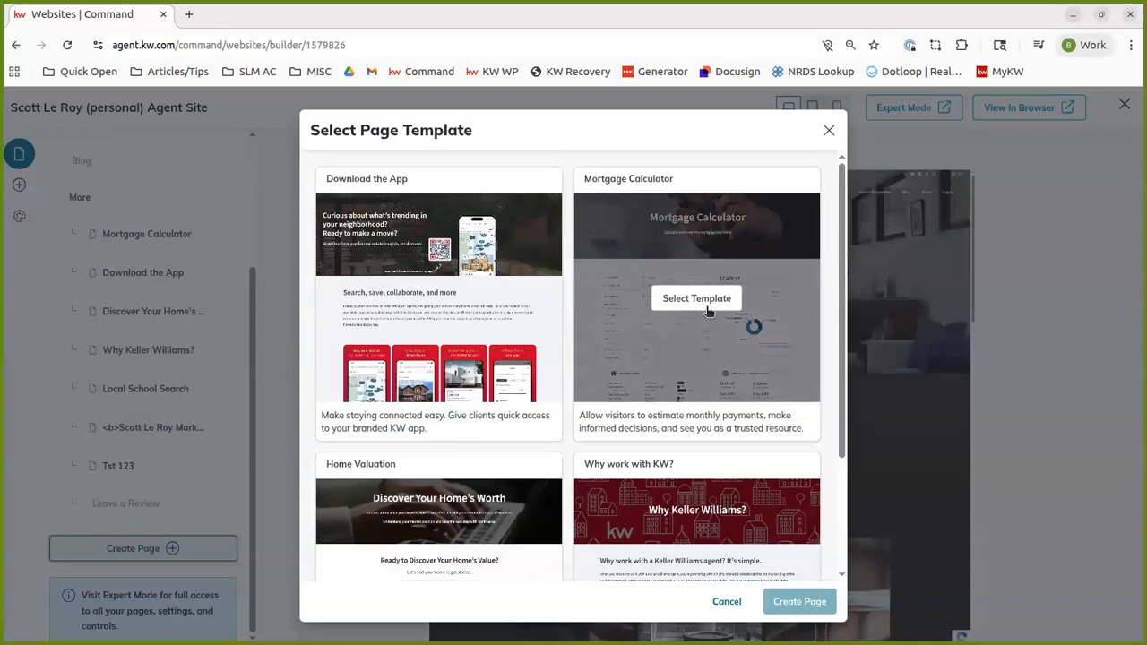
pyautogui.click(696, 304)
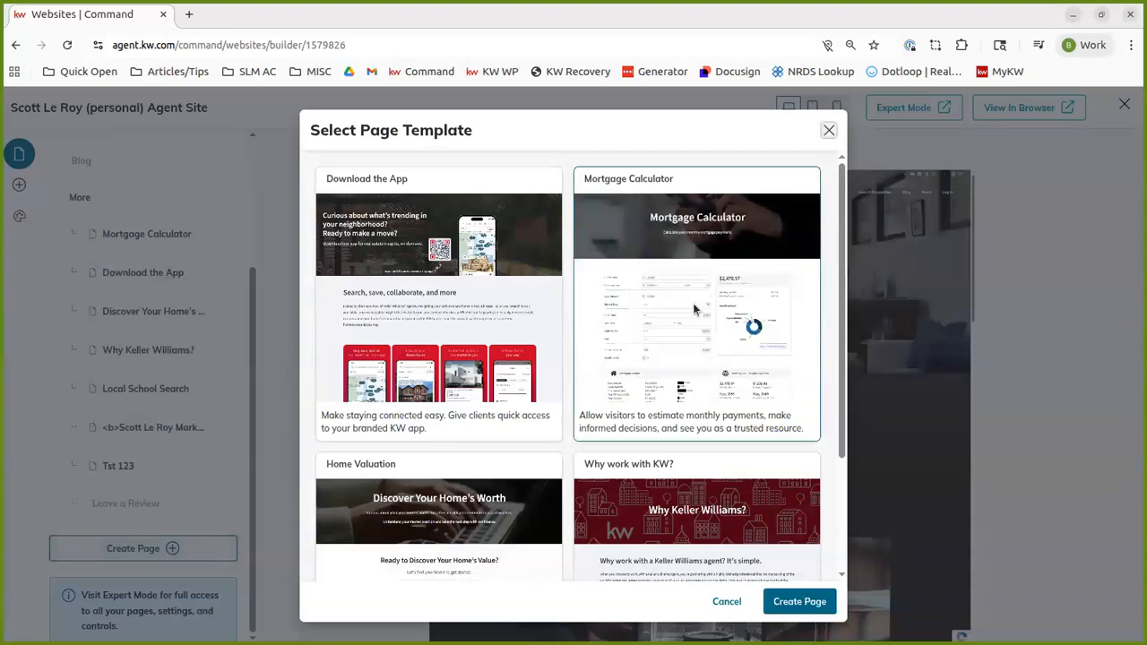
pyautogui.scroll(-3, 664, 282)
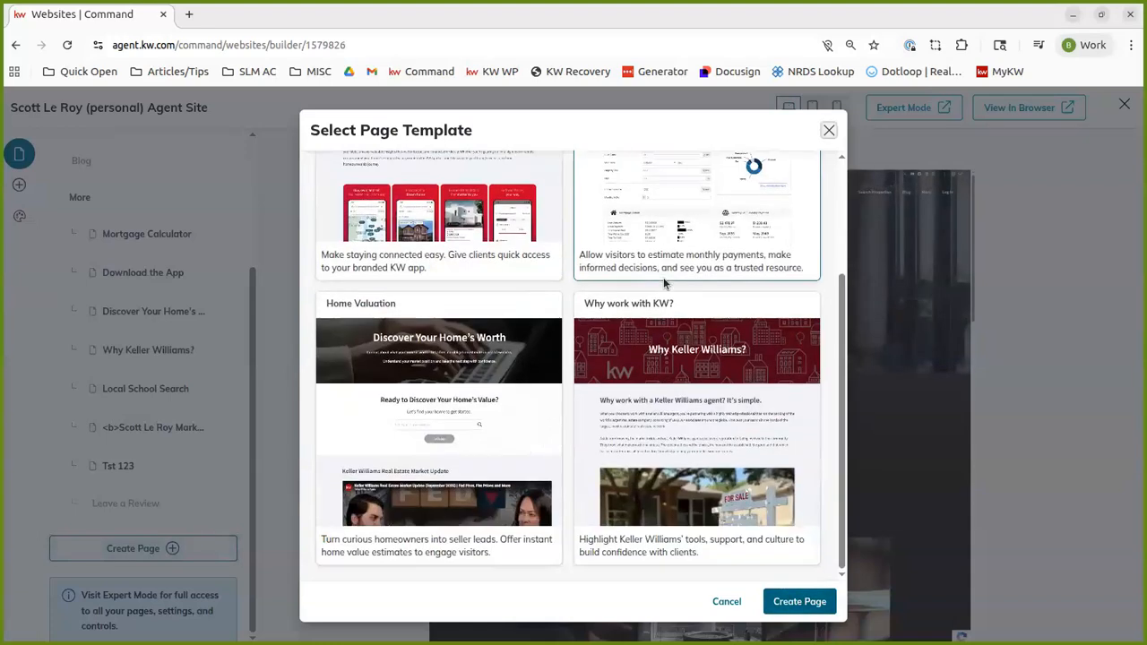
pyautogui.scroll(3, 681, 359)
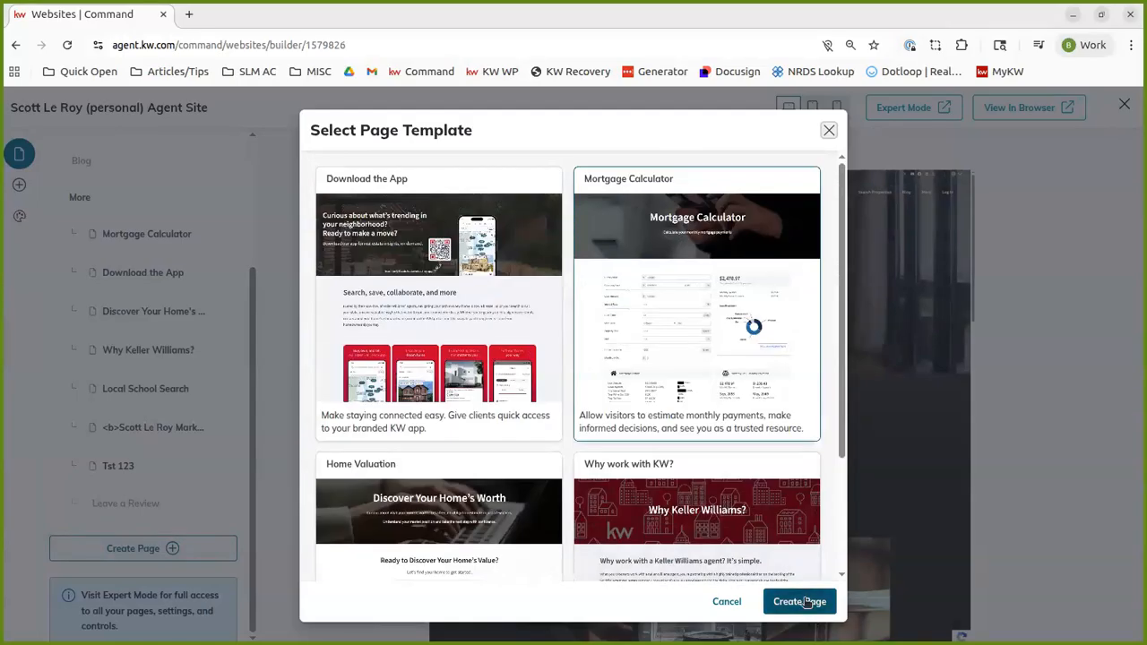
pyautogui.click(800, 601)
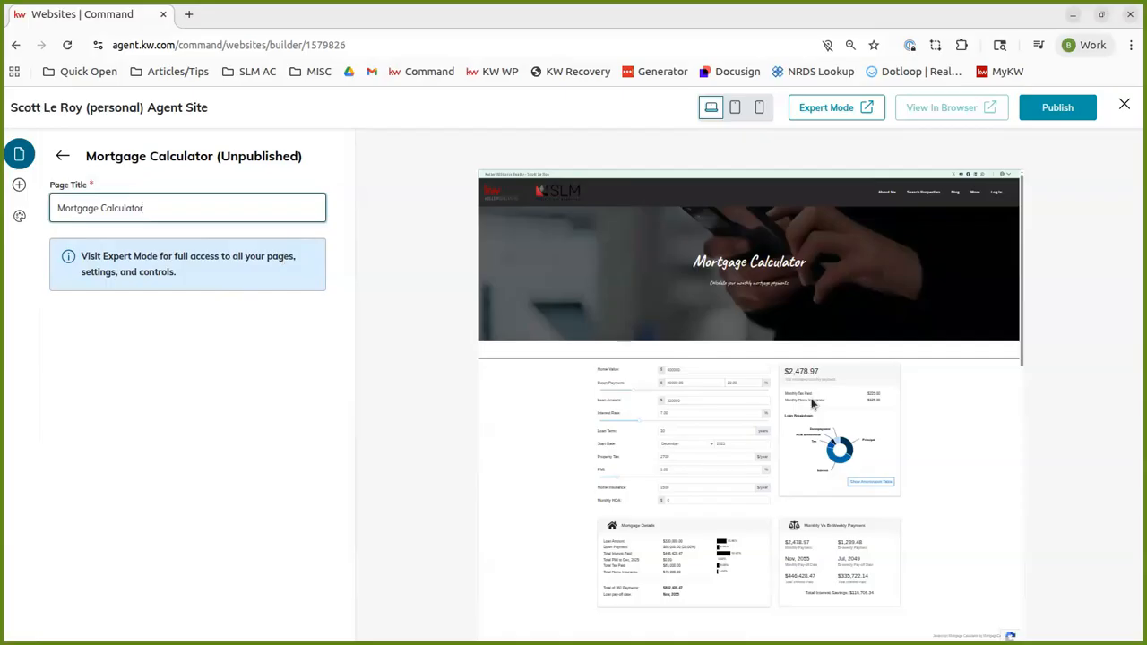
# - Review the unpublished Mortgage Calculator page's preview and close the builder without publishing
pyautogui.scroll(-5, 680, 336)
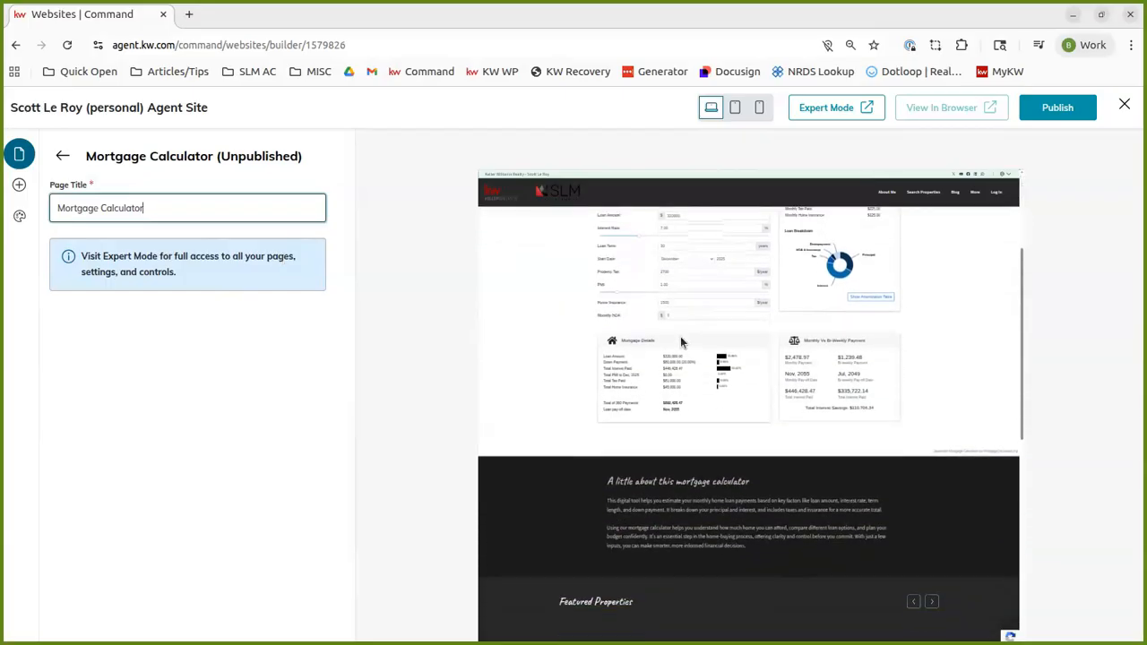
pyautogui.scroll(-1, 680, 336)
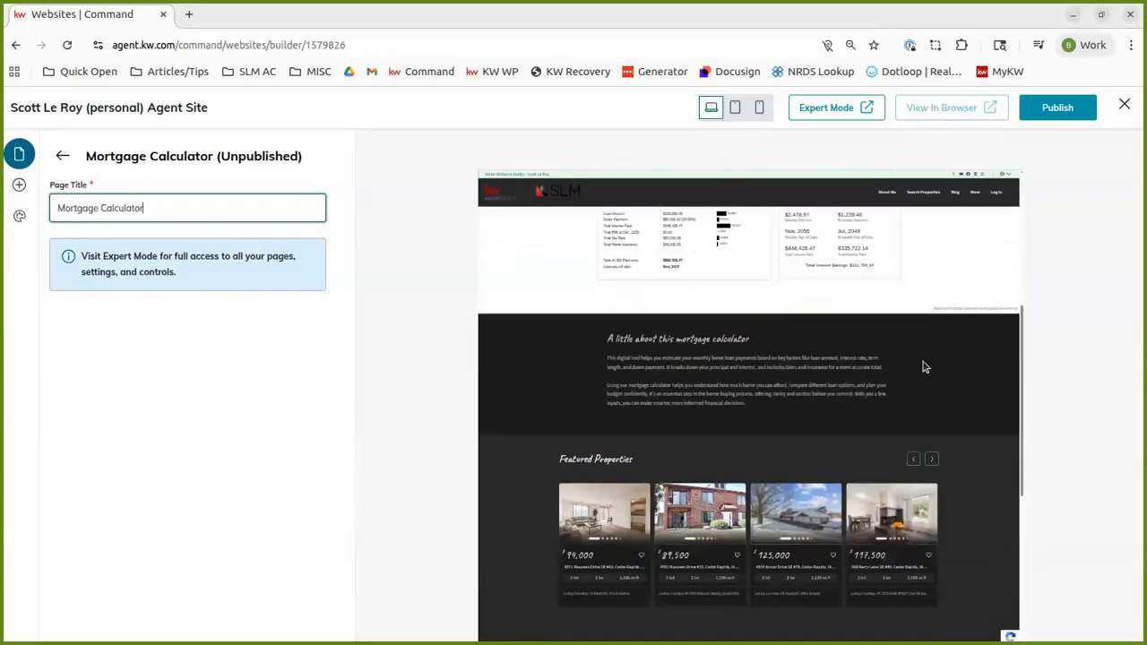
pyautogui.scroll(5, 644, 381)
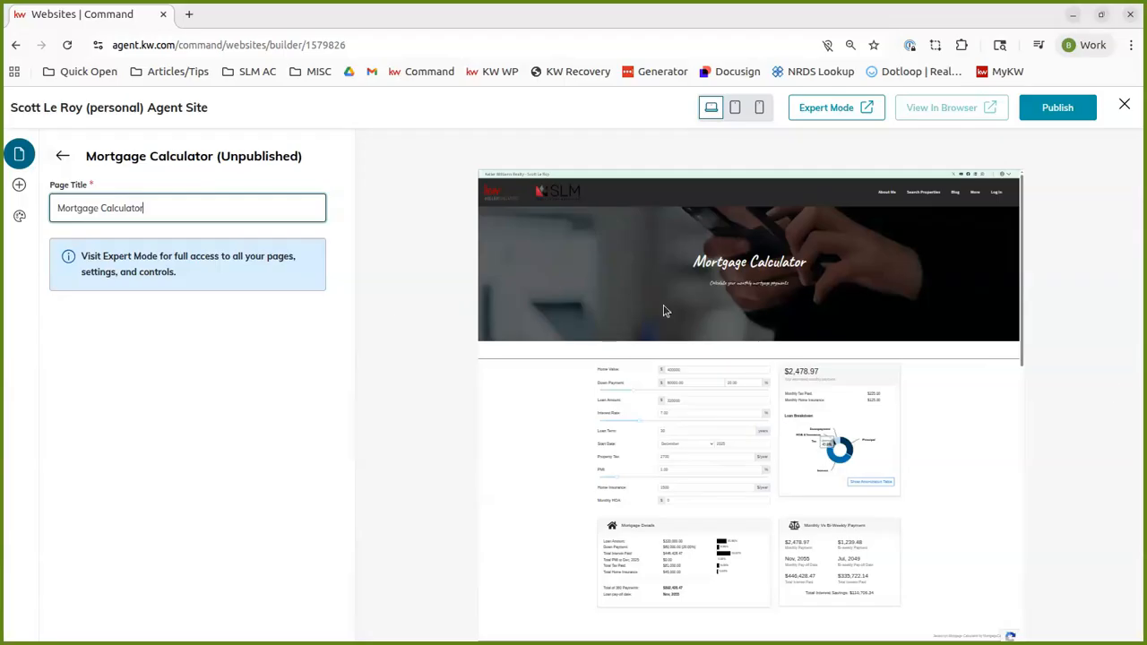
pyautogui.click(1126, 104)
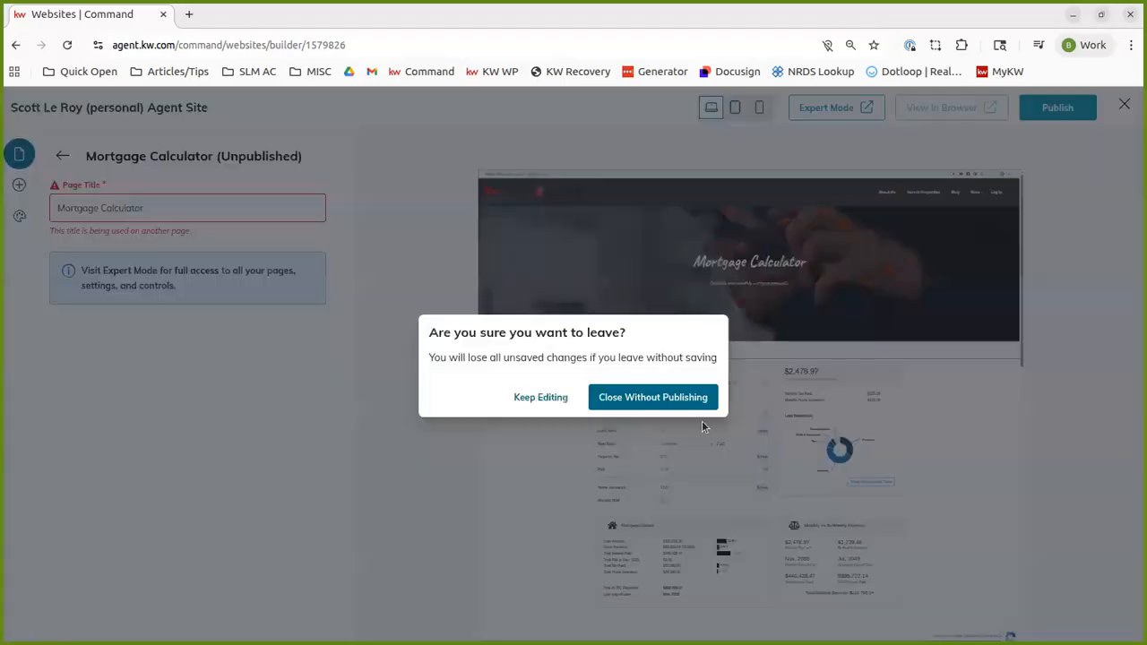
pyautogui.click(667, 400)
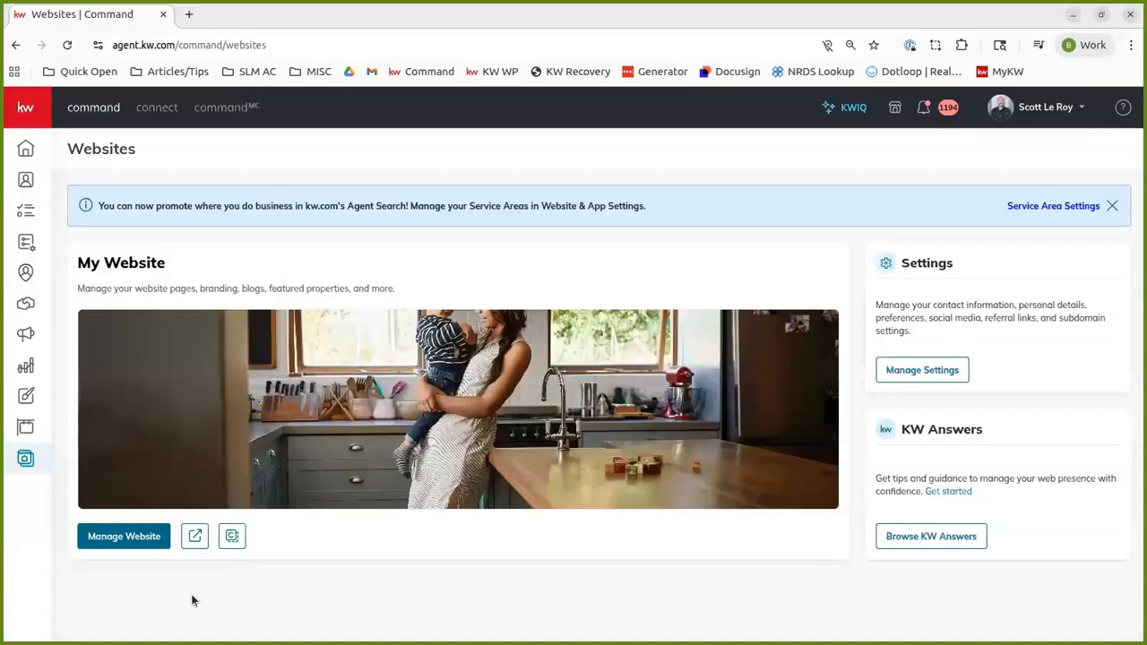
# - Reopen the agent website in the builder and switch to Expert Mode
pyautogui.click(117, 538)
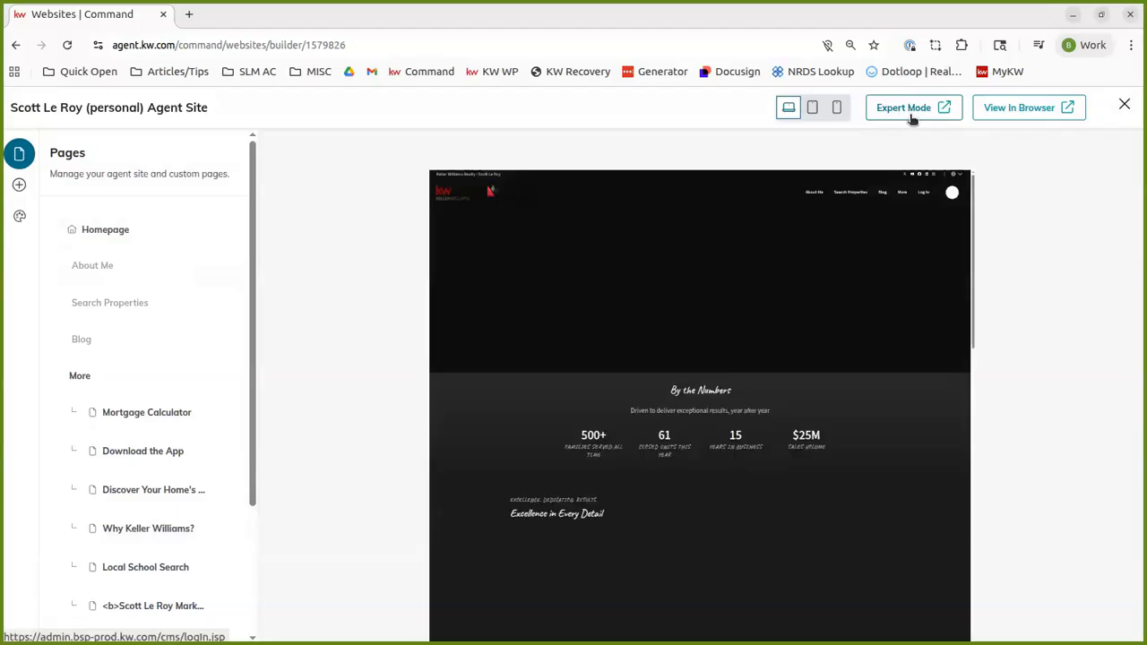
pyautogui.click(909, 116)
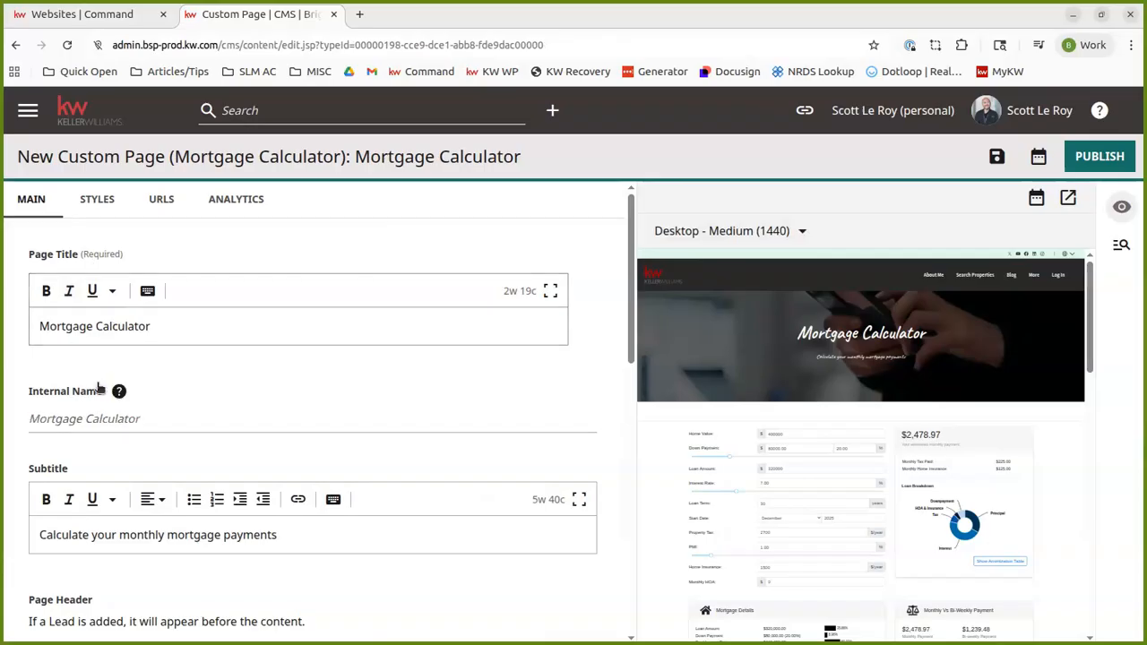
# - Extend the Mortgage Calculator page's subtitle to "Calculate your monthly mortgage payments with my free tool below!"
pyautogui.scroll(-2, 143, 413)
pyautogui.scroll(-2, 99, 362)
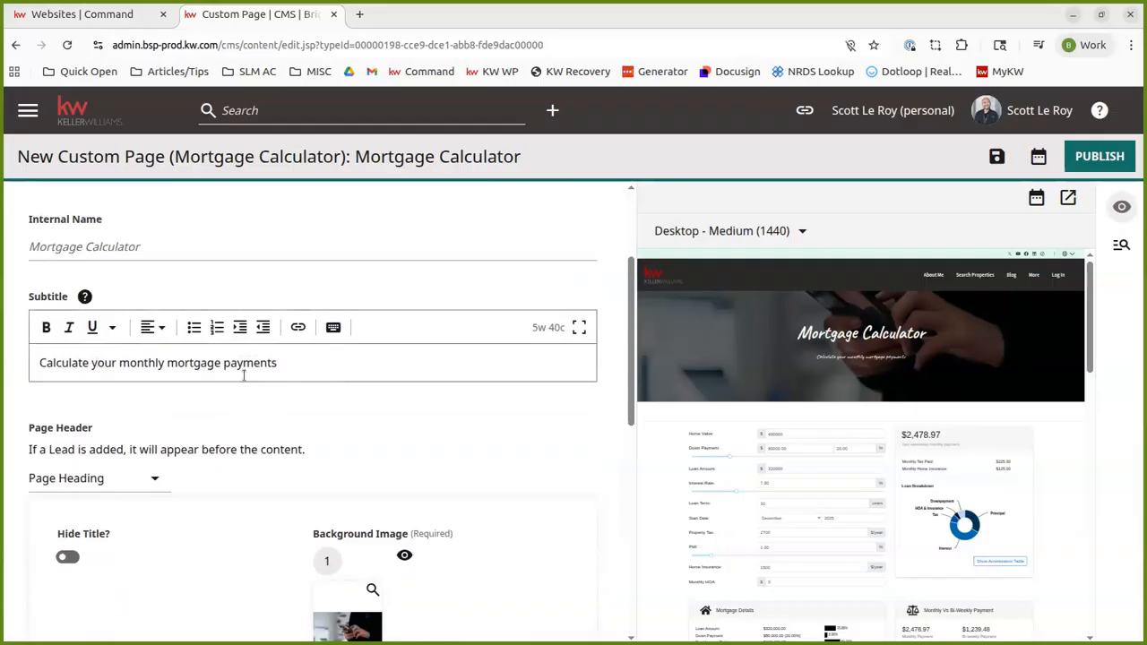
pyautogui.click(315, 365)
pyautogui.scroll(4, 316, 364)
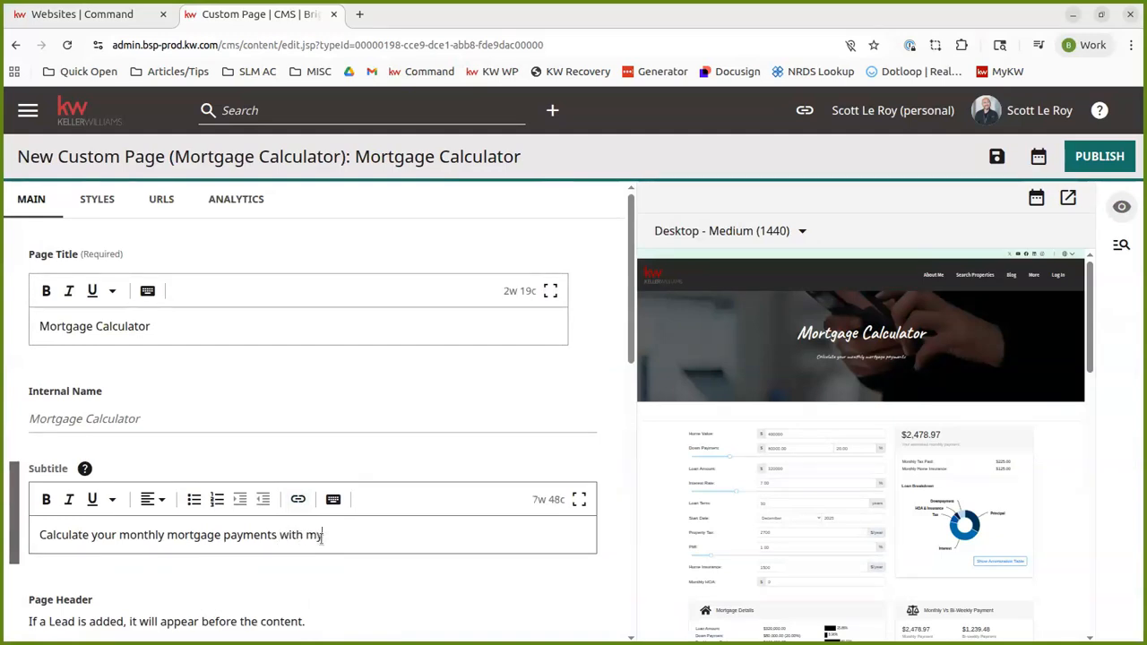
pyautogui.write('with my free tool below!')
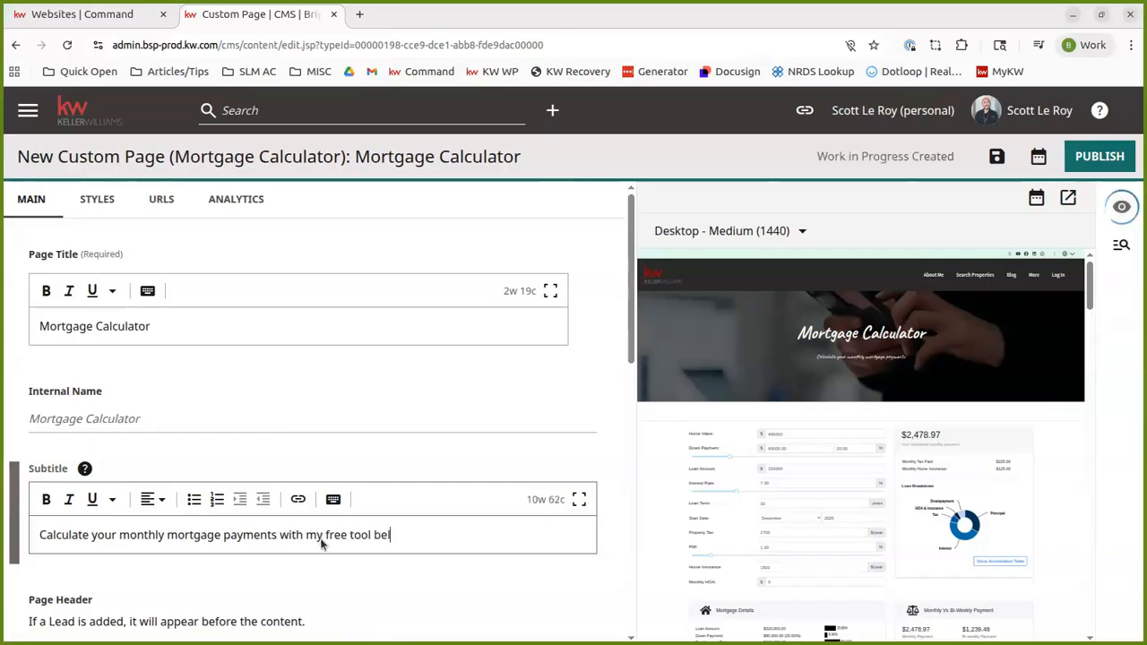
pyautogui.click(321, 574)
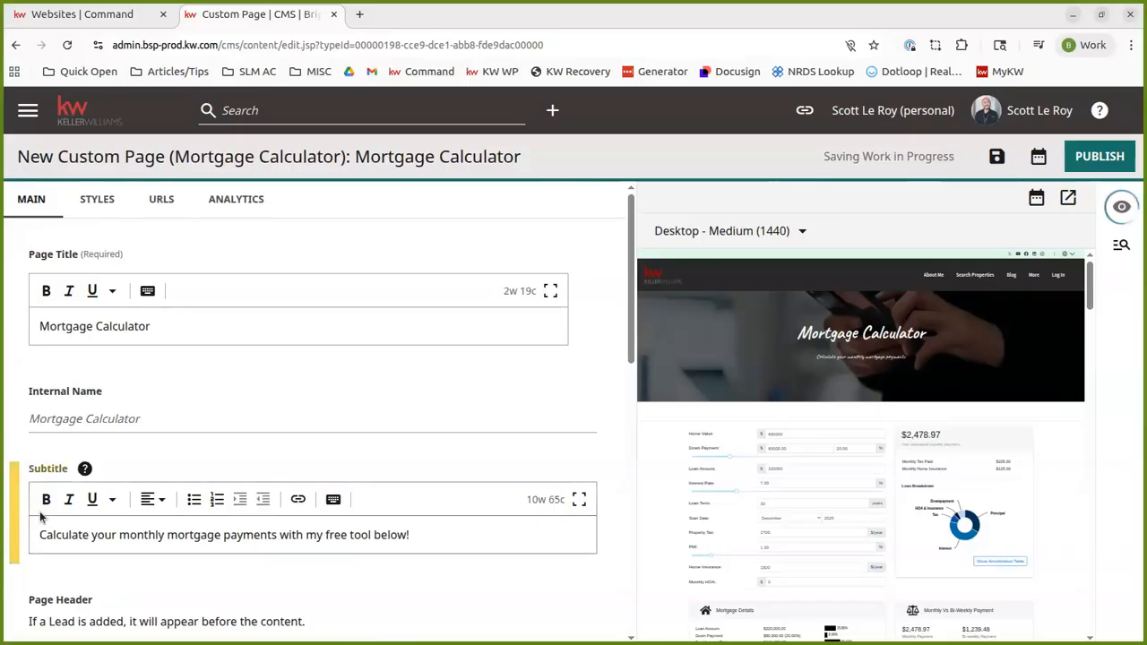
# - Hide the title in the page header, check the preview, and show the title again
pyautogui.scroll(-2, 156, 568)
pyautogui.scroll(-1, 155, 564)
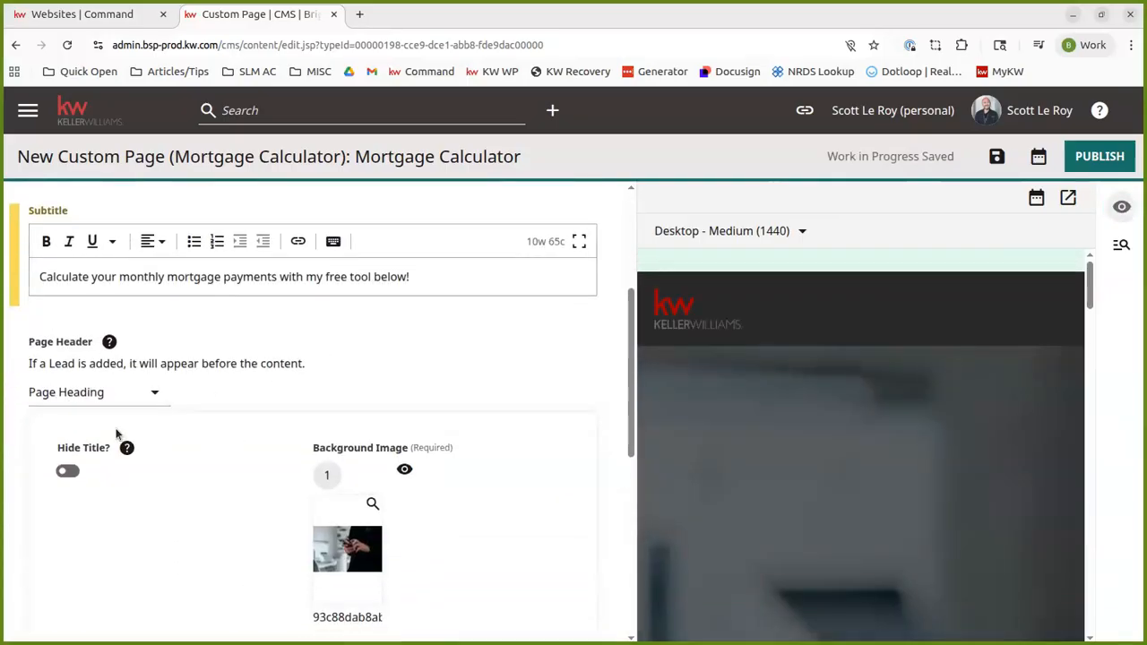
pyautogui.scroll(-2, 116, 434)
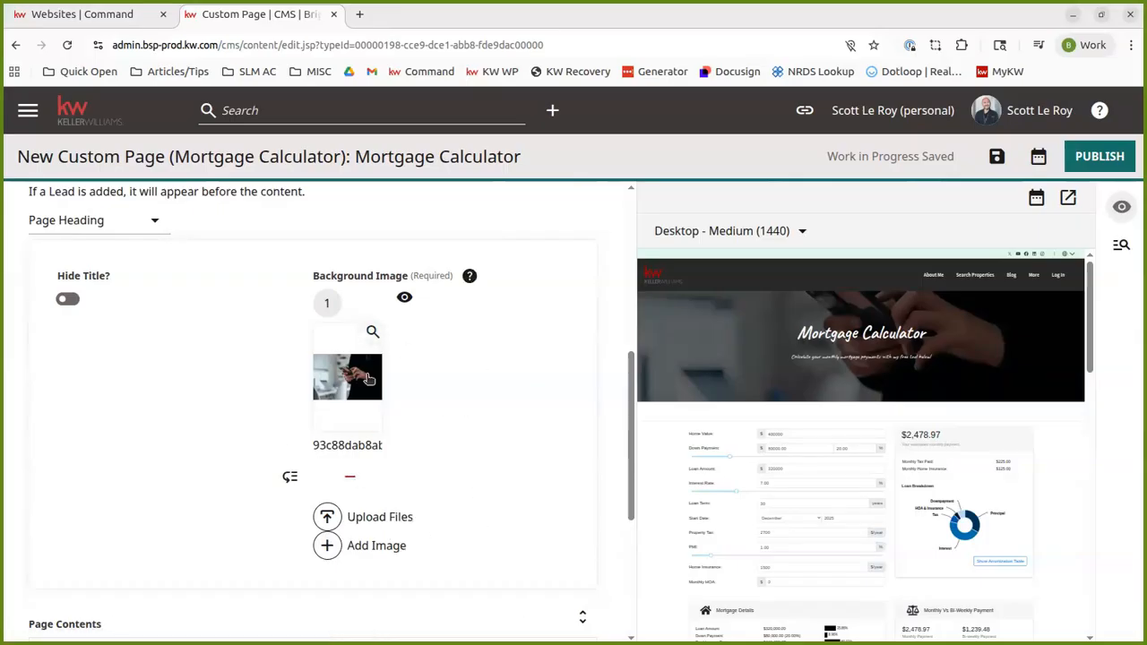
pyautogui.click(65, 301)
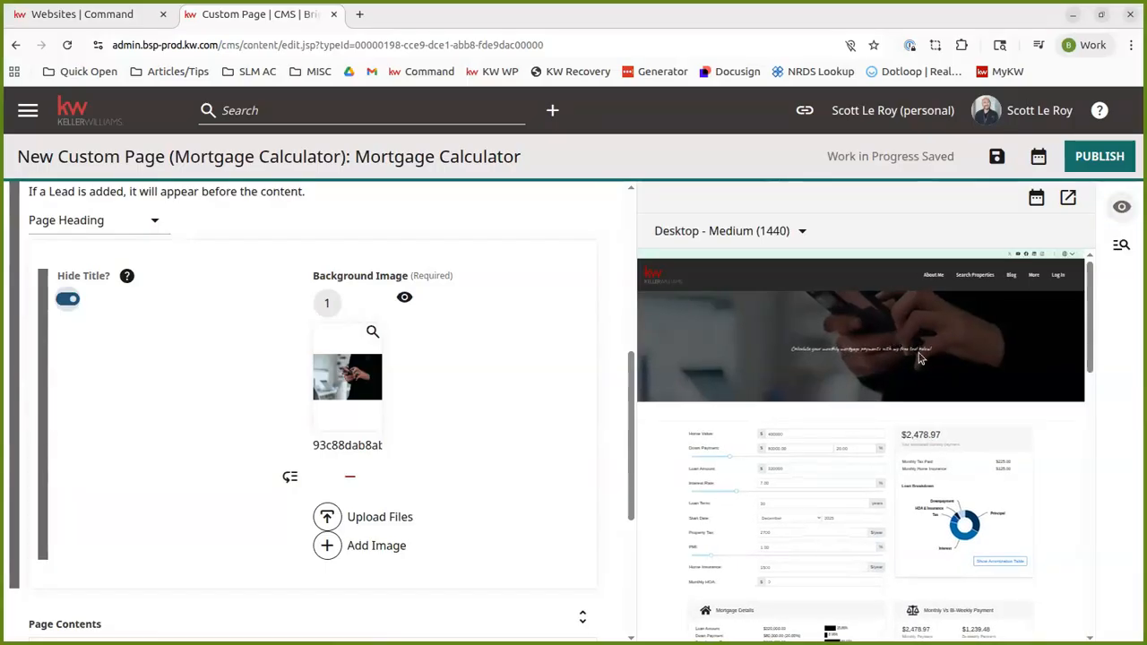
pyautogui.click(68, 299)
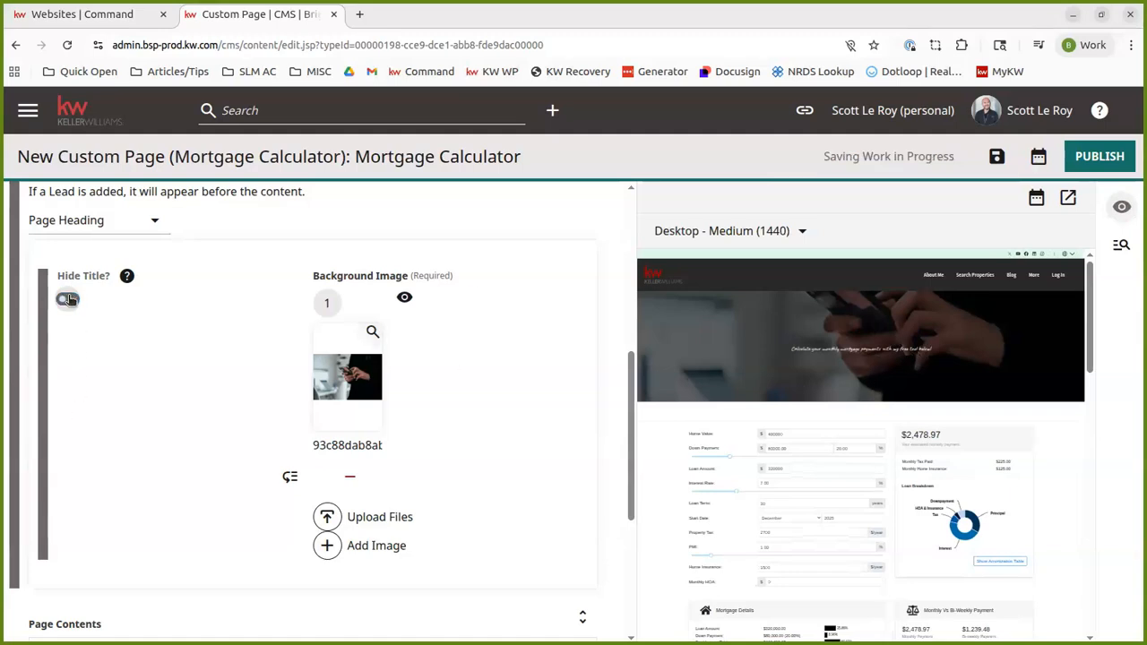
# - Set the Page Header to None, check the preview, and restore it to Page Heading
pyautogui.click(114, 220)
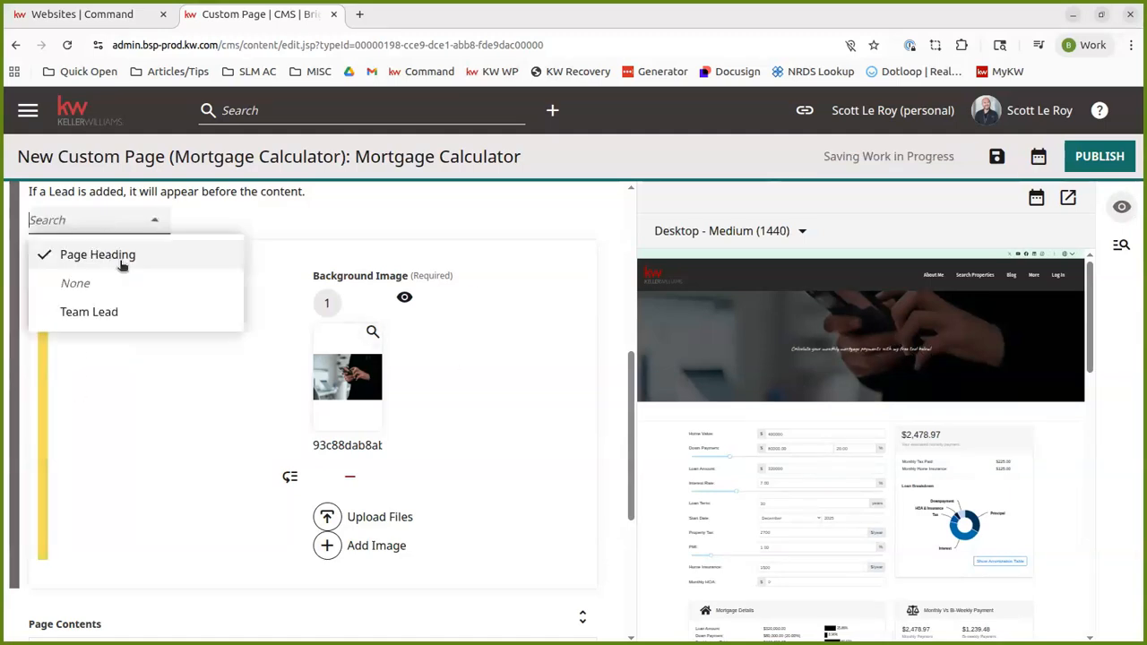
pyautogui.click(76, 285)
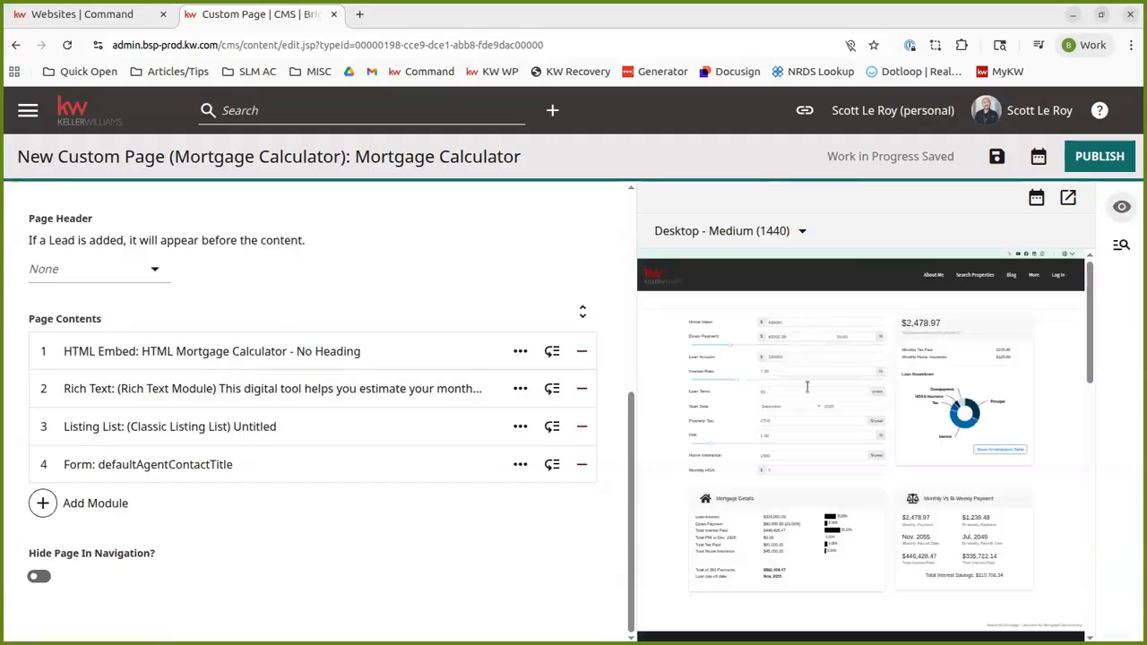
pyautogui.click(99, 270)
pyautogui.click(114, 302)
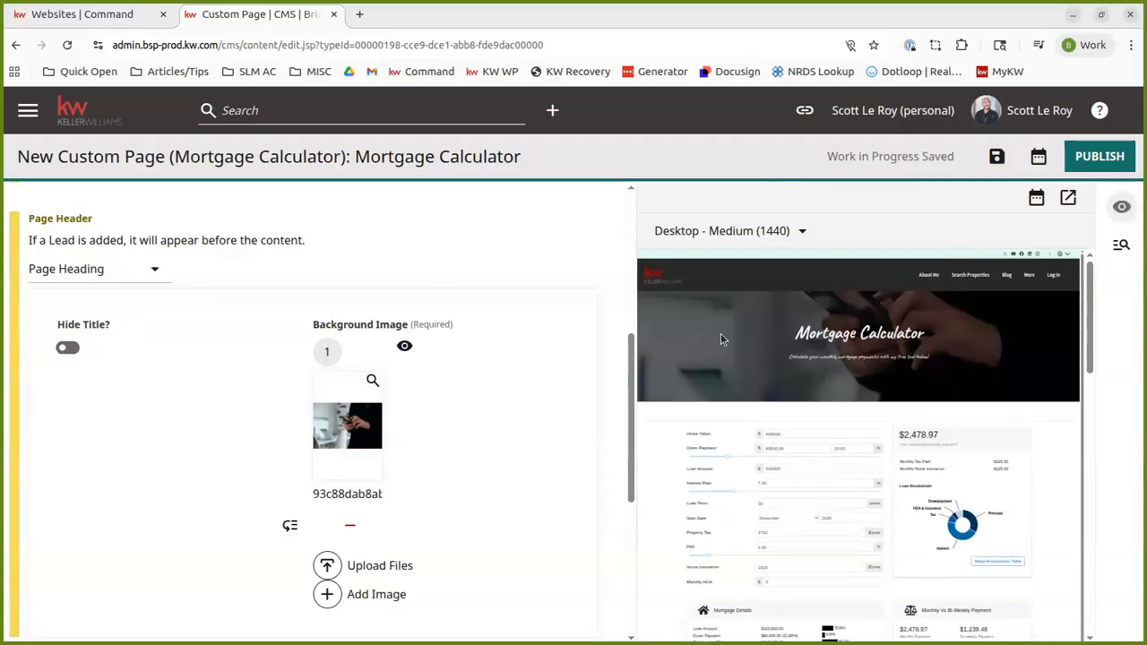
# - Inspect the HTML Mortgage Calculator embed module in the Page Contents and collapse it again
pyautogui.scroll(-3, 221, 389)
pyautogui.scroll(-1, 221, 389)
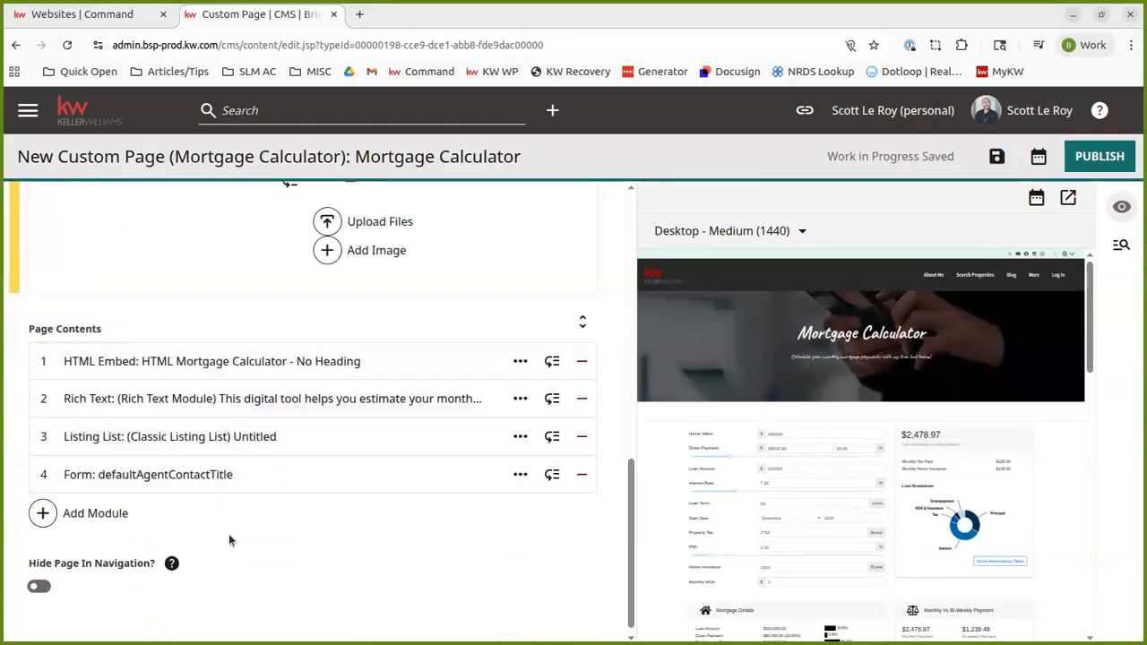
pyautogui.click(17, 362)
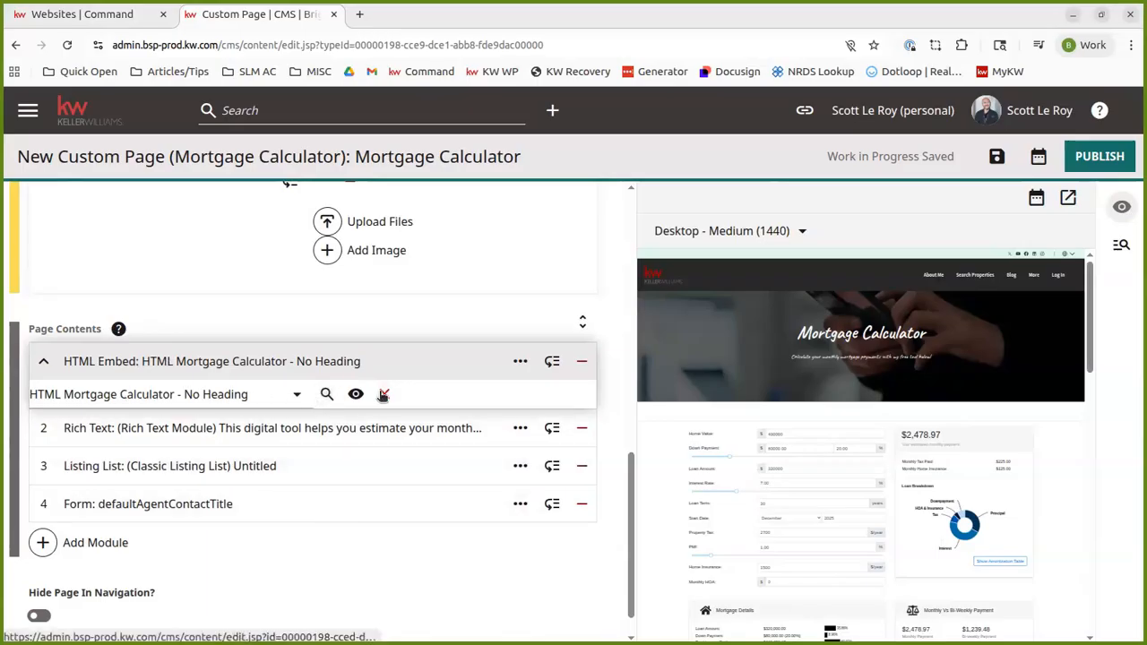
pyautogui.click(229, 355)
# - Expand the Rich Text module in the Page Contents and examine its title and rich text fields
pyautogui.scroll(-4, 1055, 559)
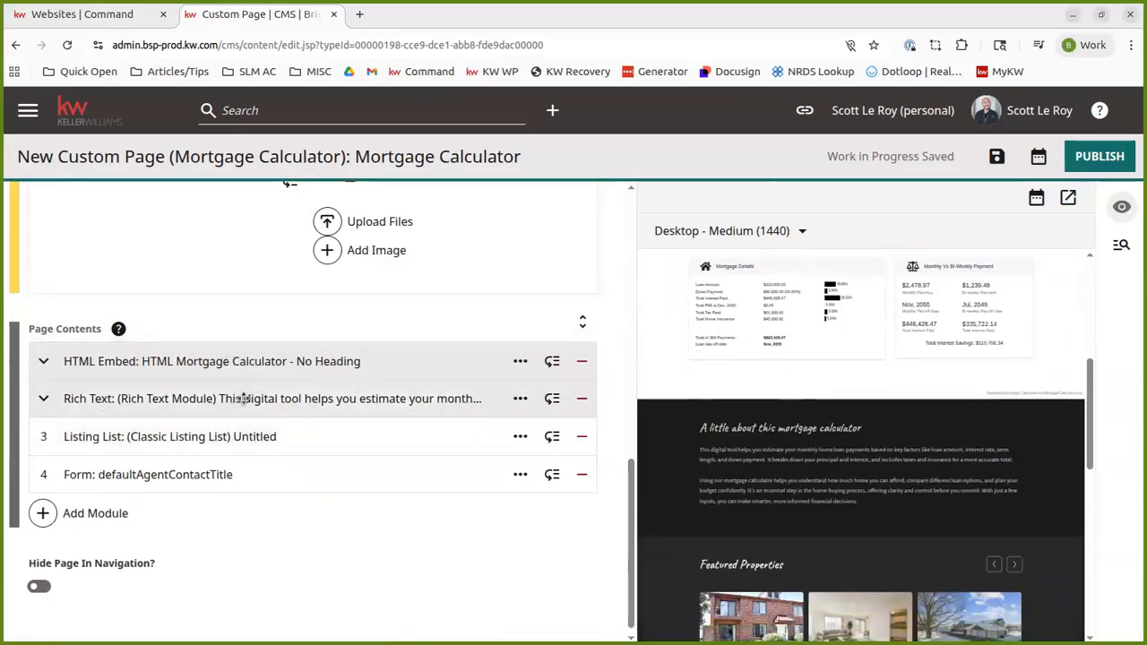
pyautogui.click(91, 406)
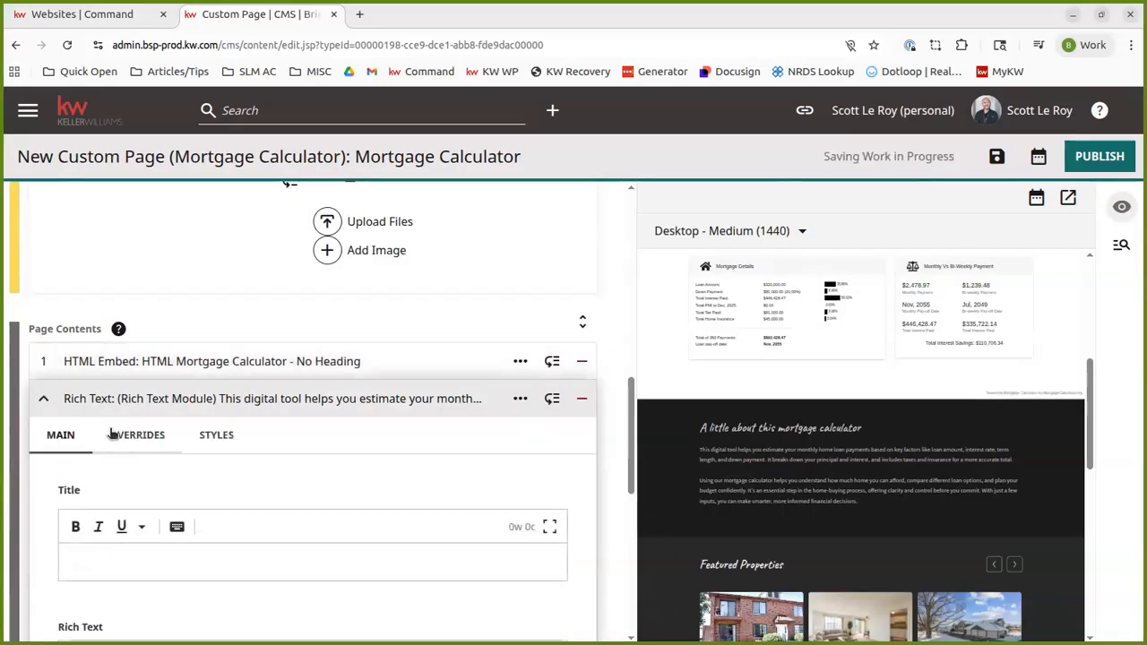
pyautogui.scroll(-3, 135, 358)
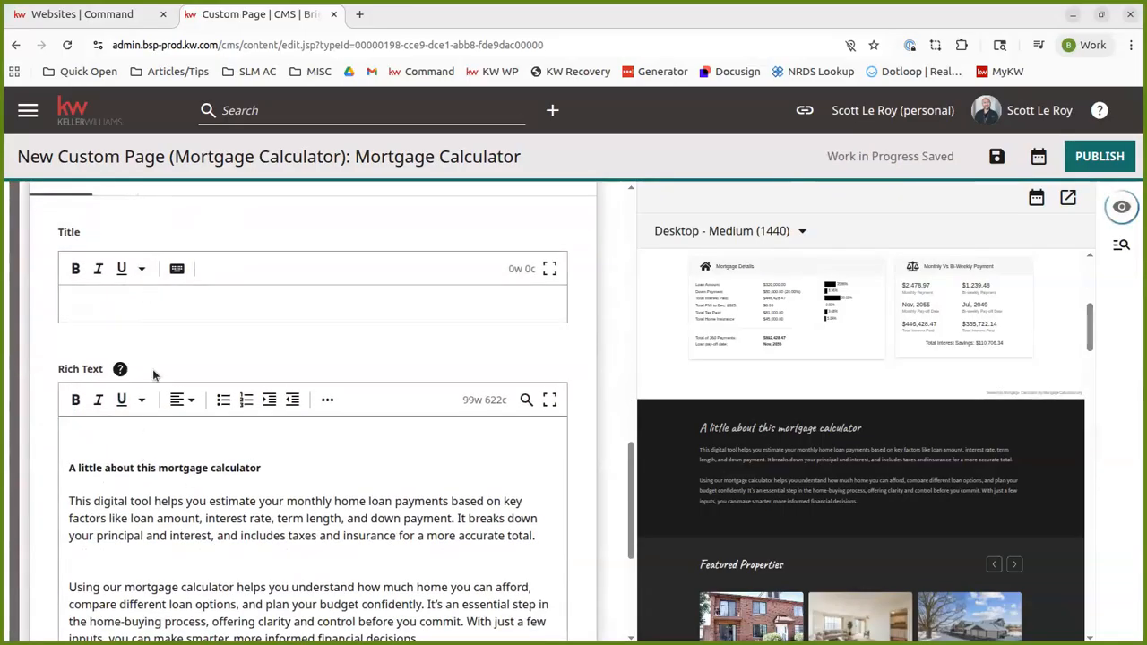
pyautogui.scroll(2, 274, 385)
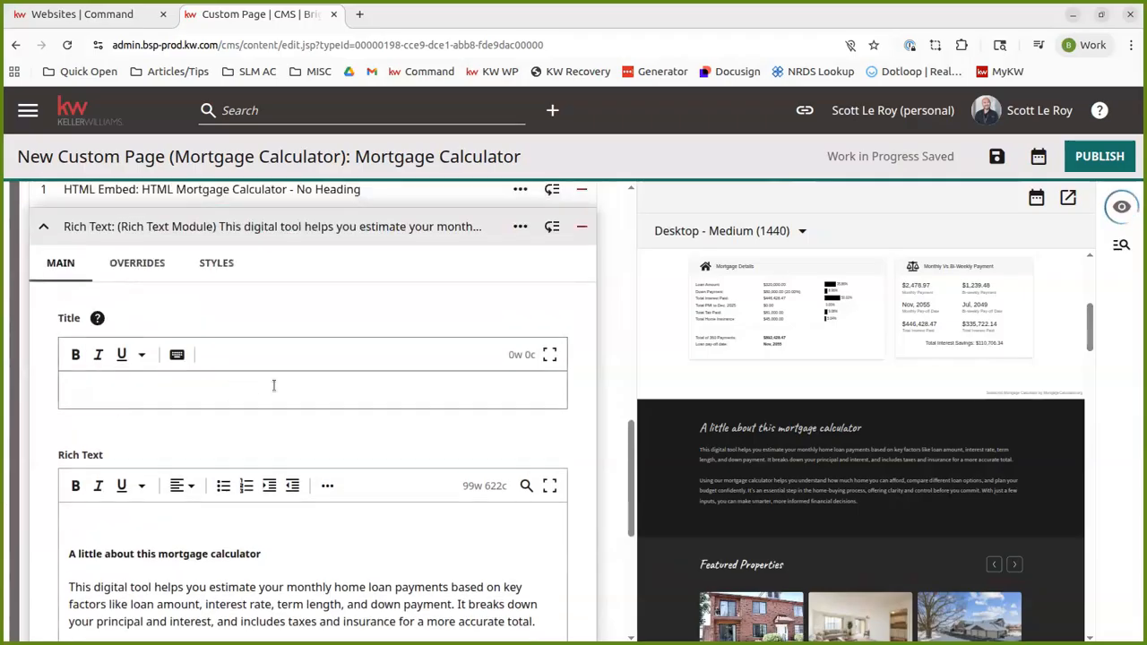
pyautogui.scroll(-2, 179, 417)
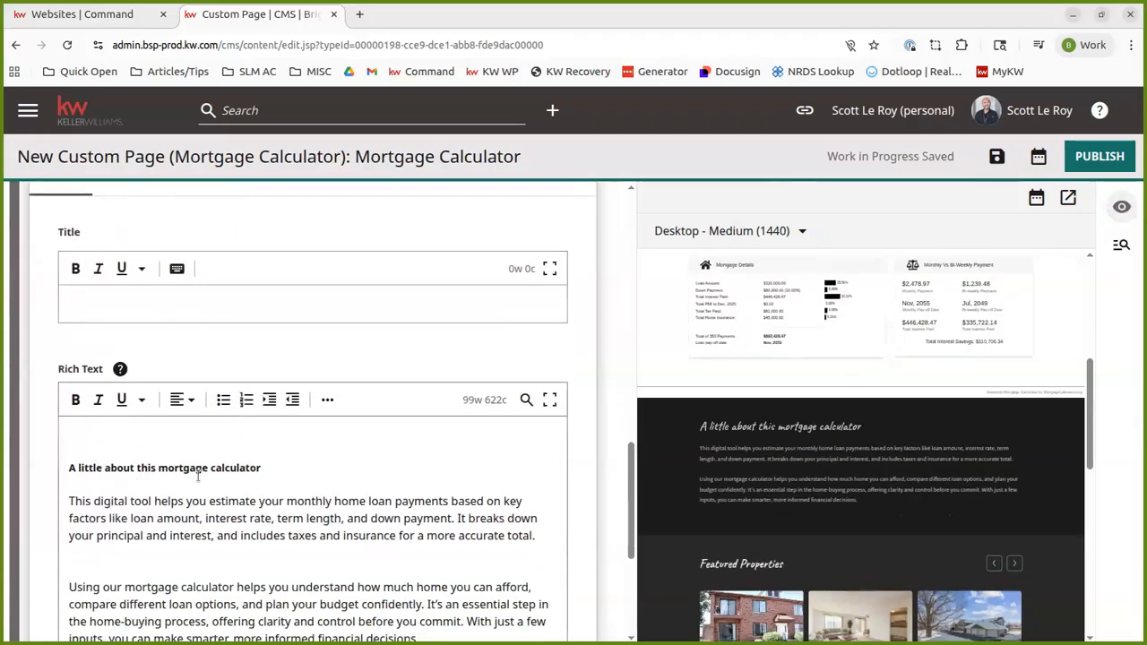
# - Read through the Rich Text module's mortgage calculator description and collapse the module in the Page Contents
pyautogui.scroll(-2, 162, 508)
pyautogui.scroll(-1, 162, 508)
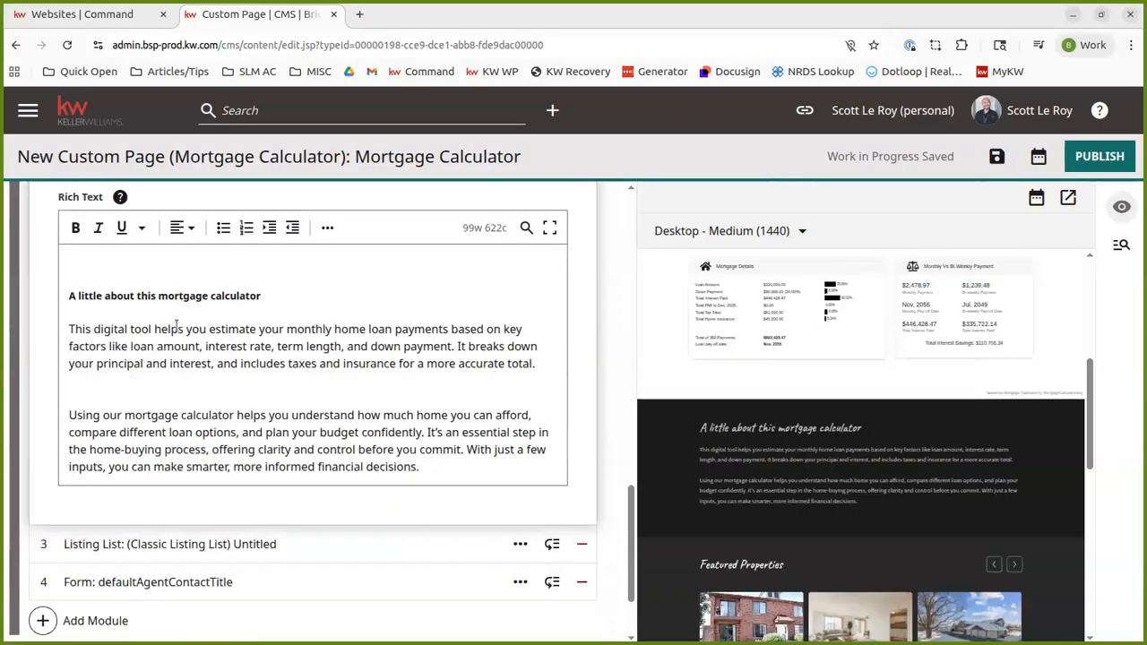
pyautogui.scroll(12, 177, 325)
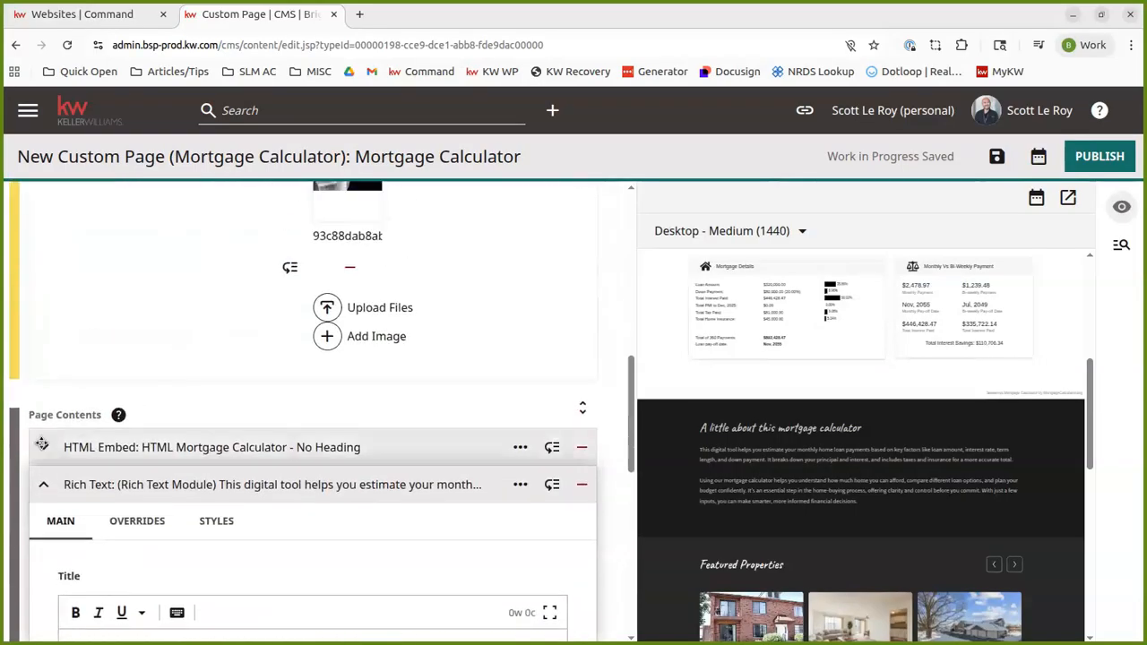
pyautogui.click(46, 484)
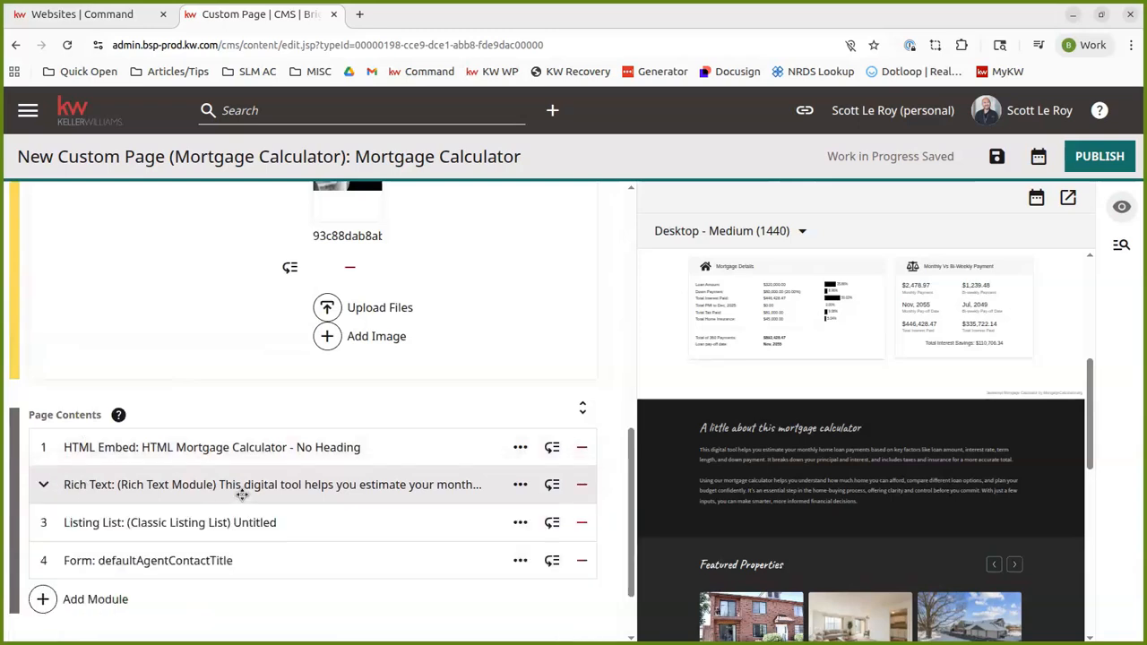
# - Expand the Classic Listing List module, check its Featured Properties section in the preview, and remove the module from the Page Contents
pyautogui.scroll(-1, 242, 494)
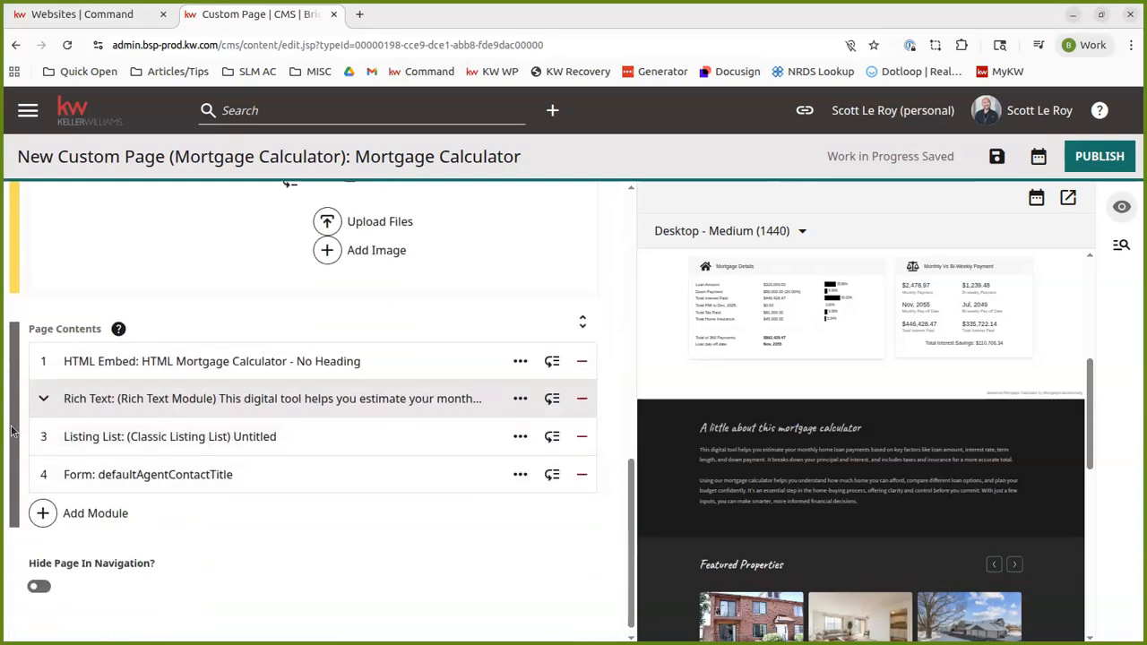
pyautogui.click(121, 436)
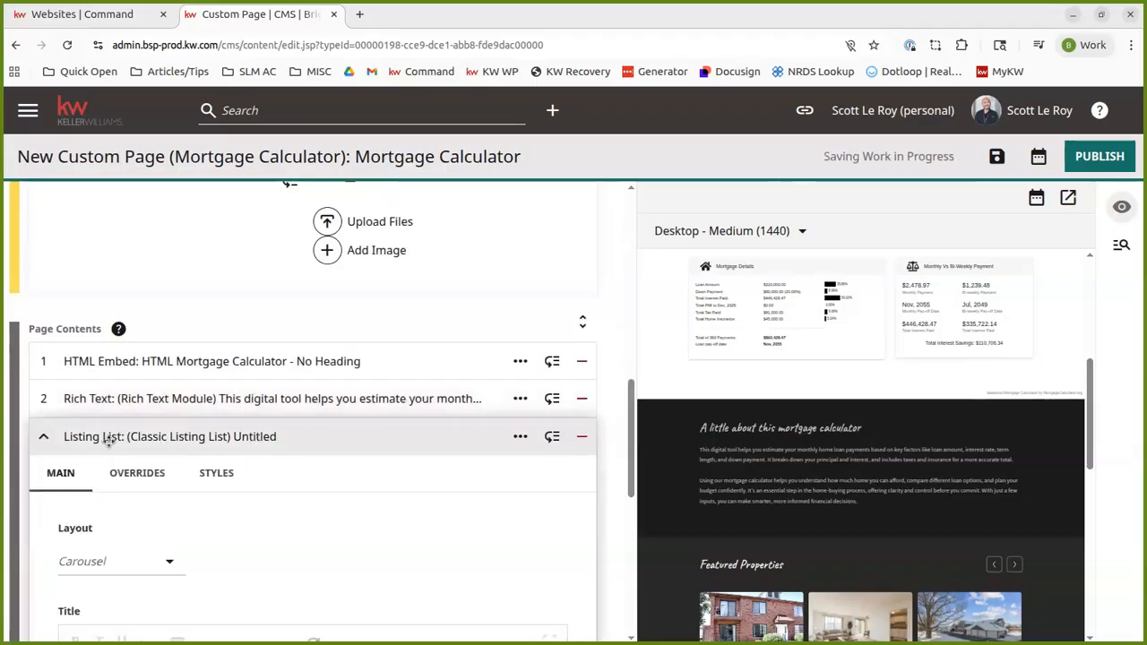
pyautogui.scroll(-2, 819, 524)
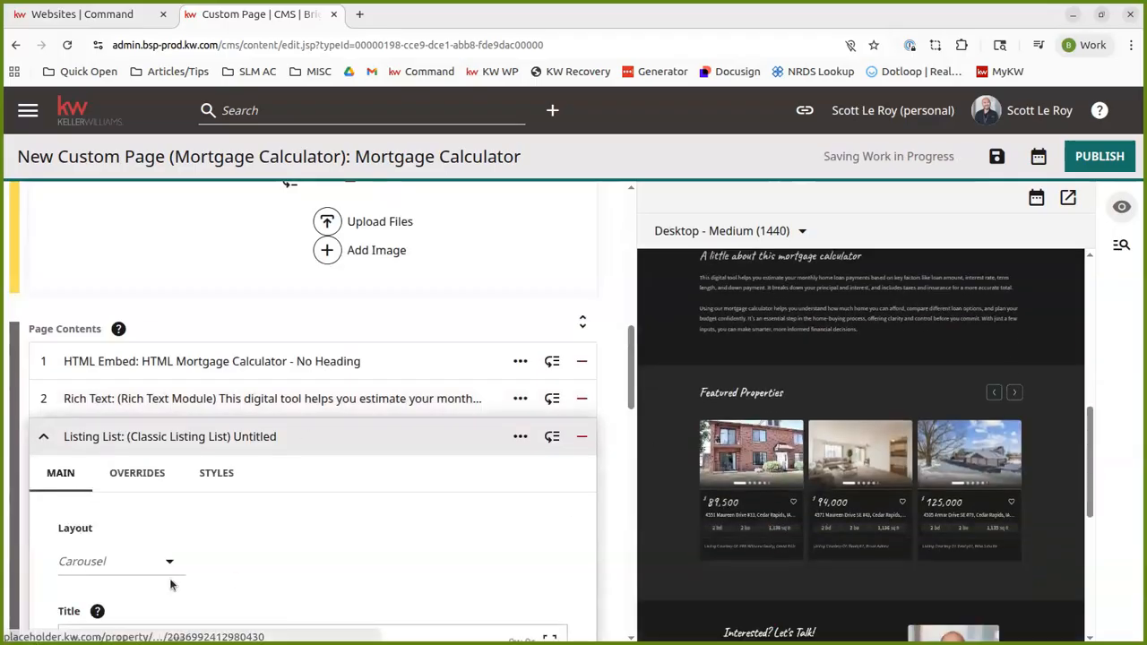
pyautogui.scroll(-2, 219, 470)
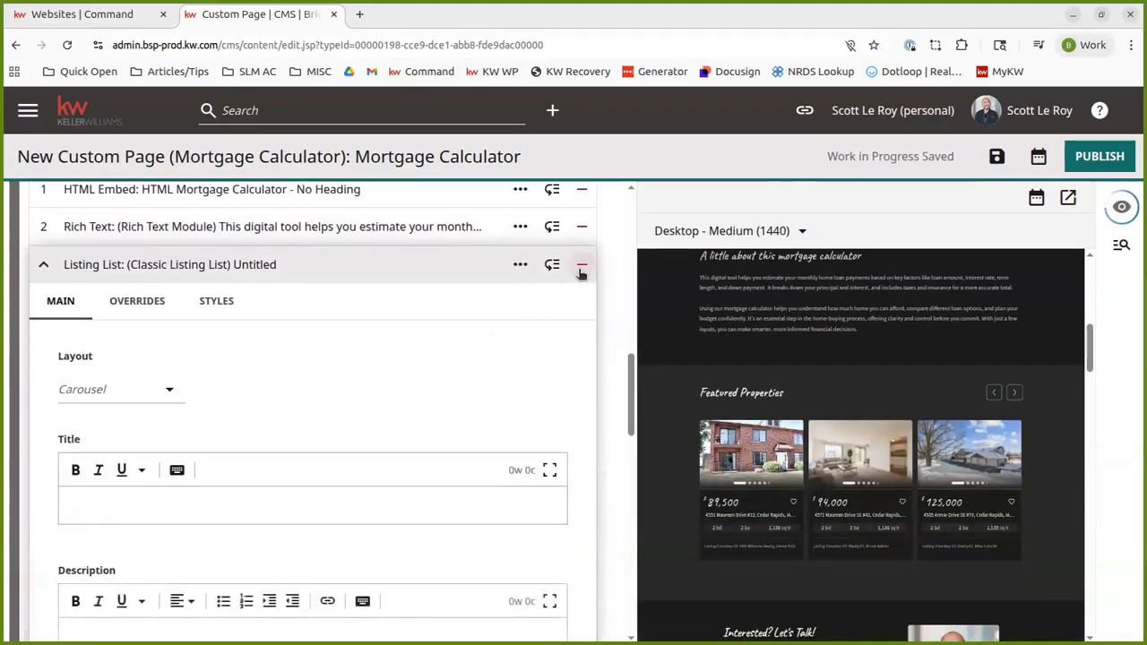
pyautogui.click(581, 265)
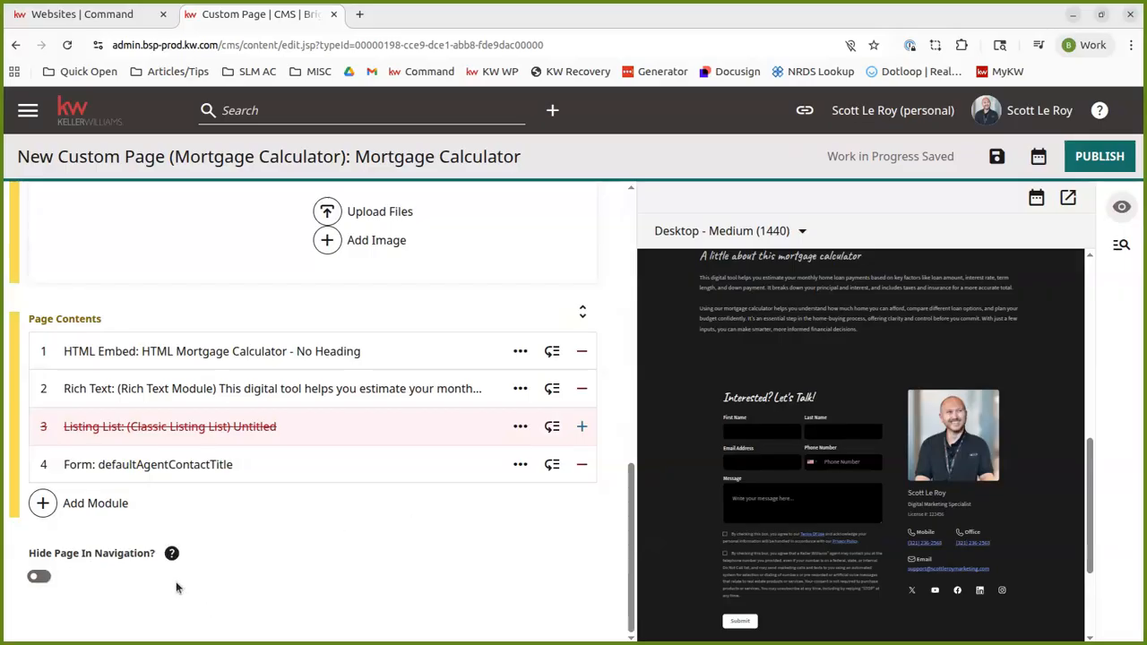
# - Review the page preview from the contact form up to the navigation menu and return to the start of the page settings
pyautogui.scroll(5, 156, 587)
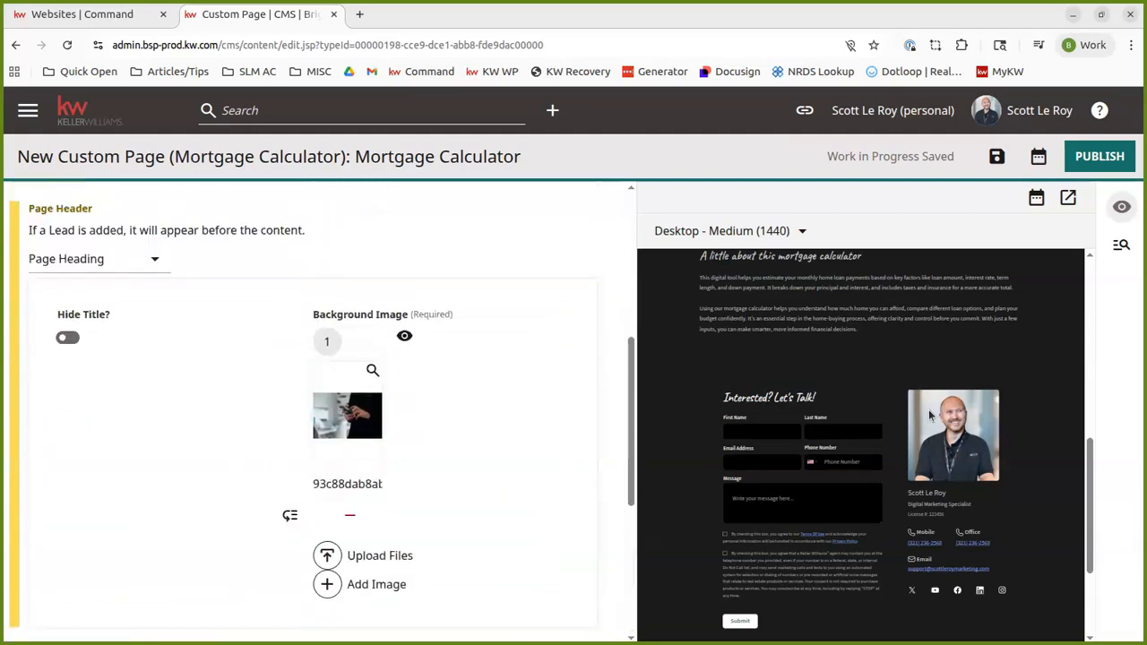
pyautogui.scroll(5, 656, 437)
pyautogui.scroll(3, 657, 436)
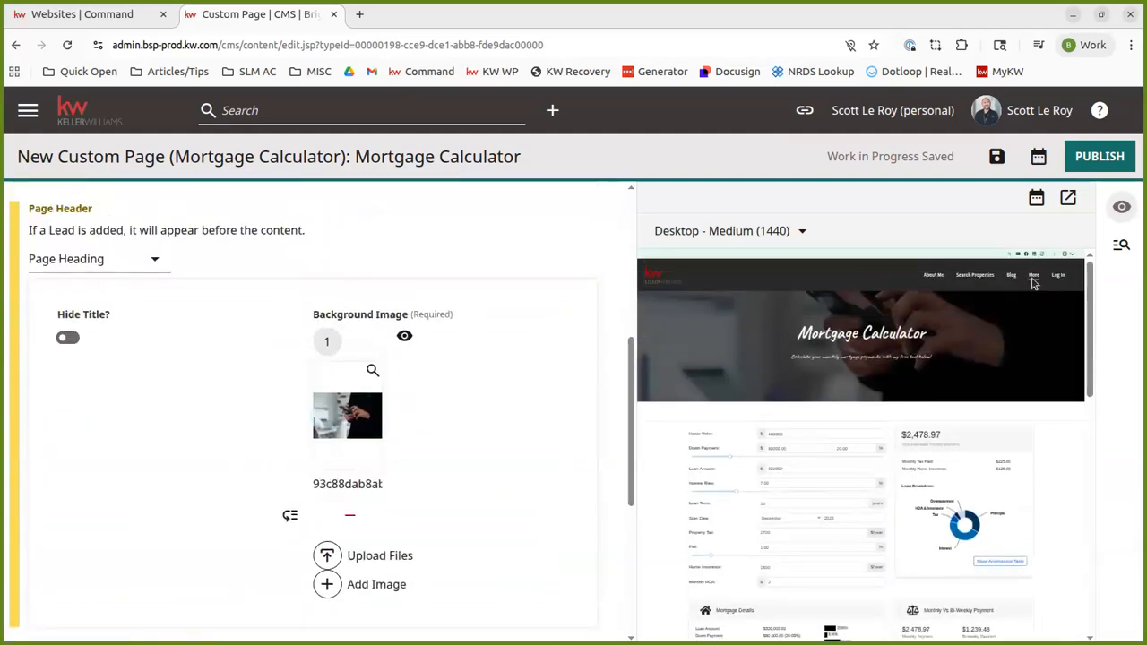
pyautogui.scroll(-1, 1044, 316)
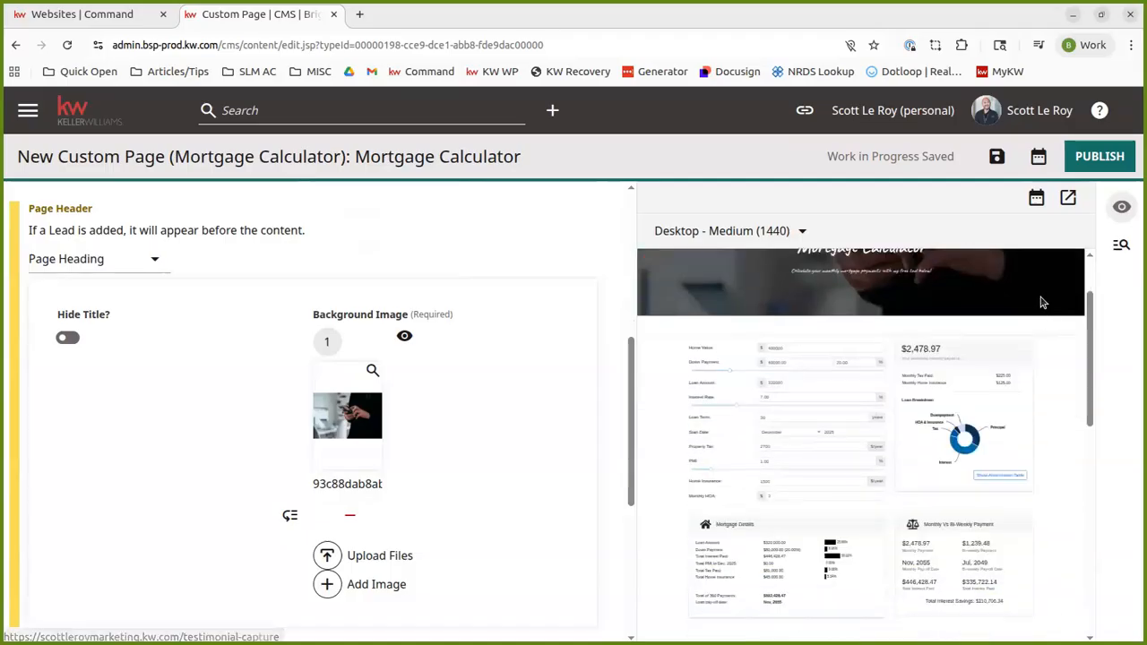
pyautogui.scroll(1, 1021, 316)
pyautogui.moveTo(1035, 285)
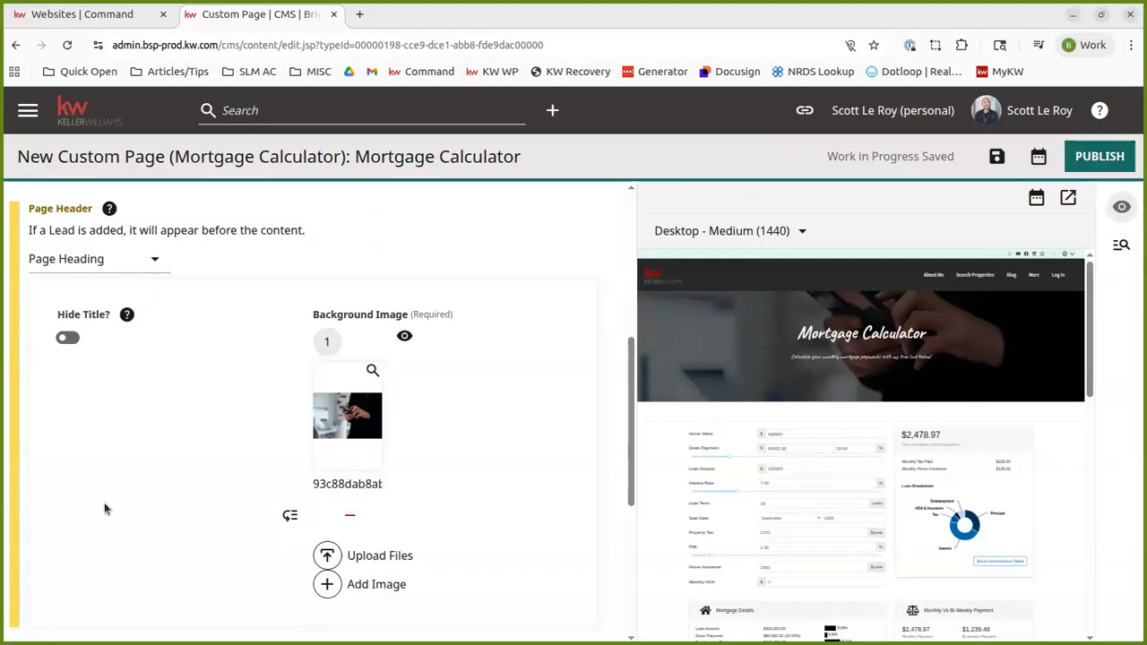
pyautogui.scroll(5, 99, 502)
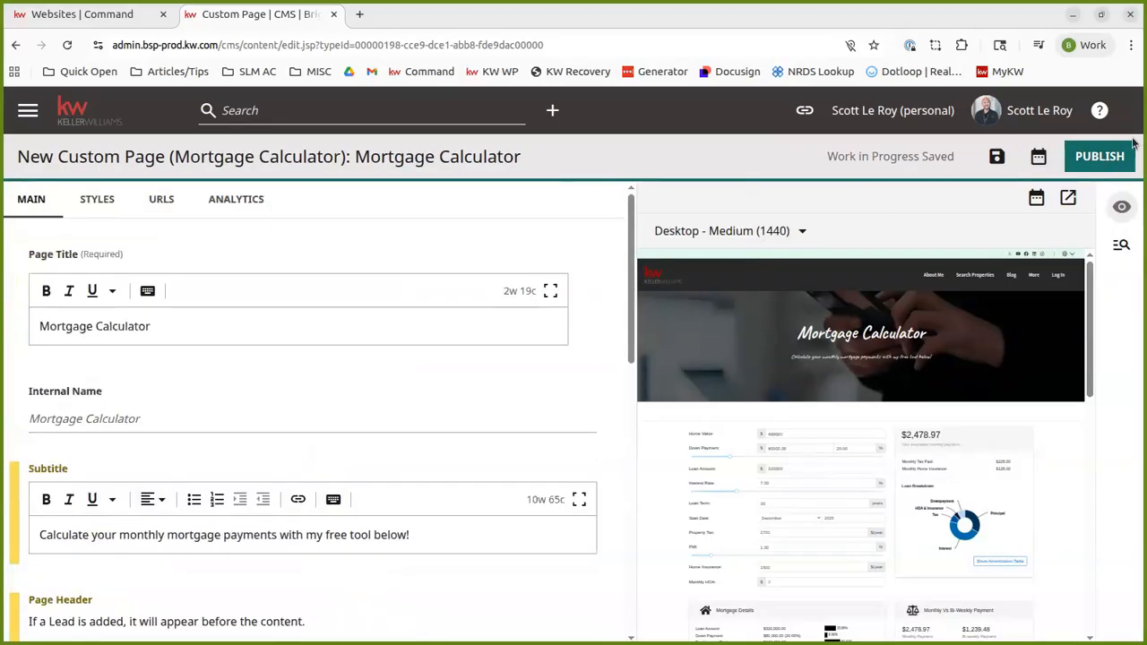